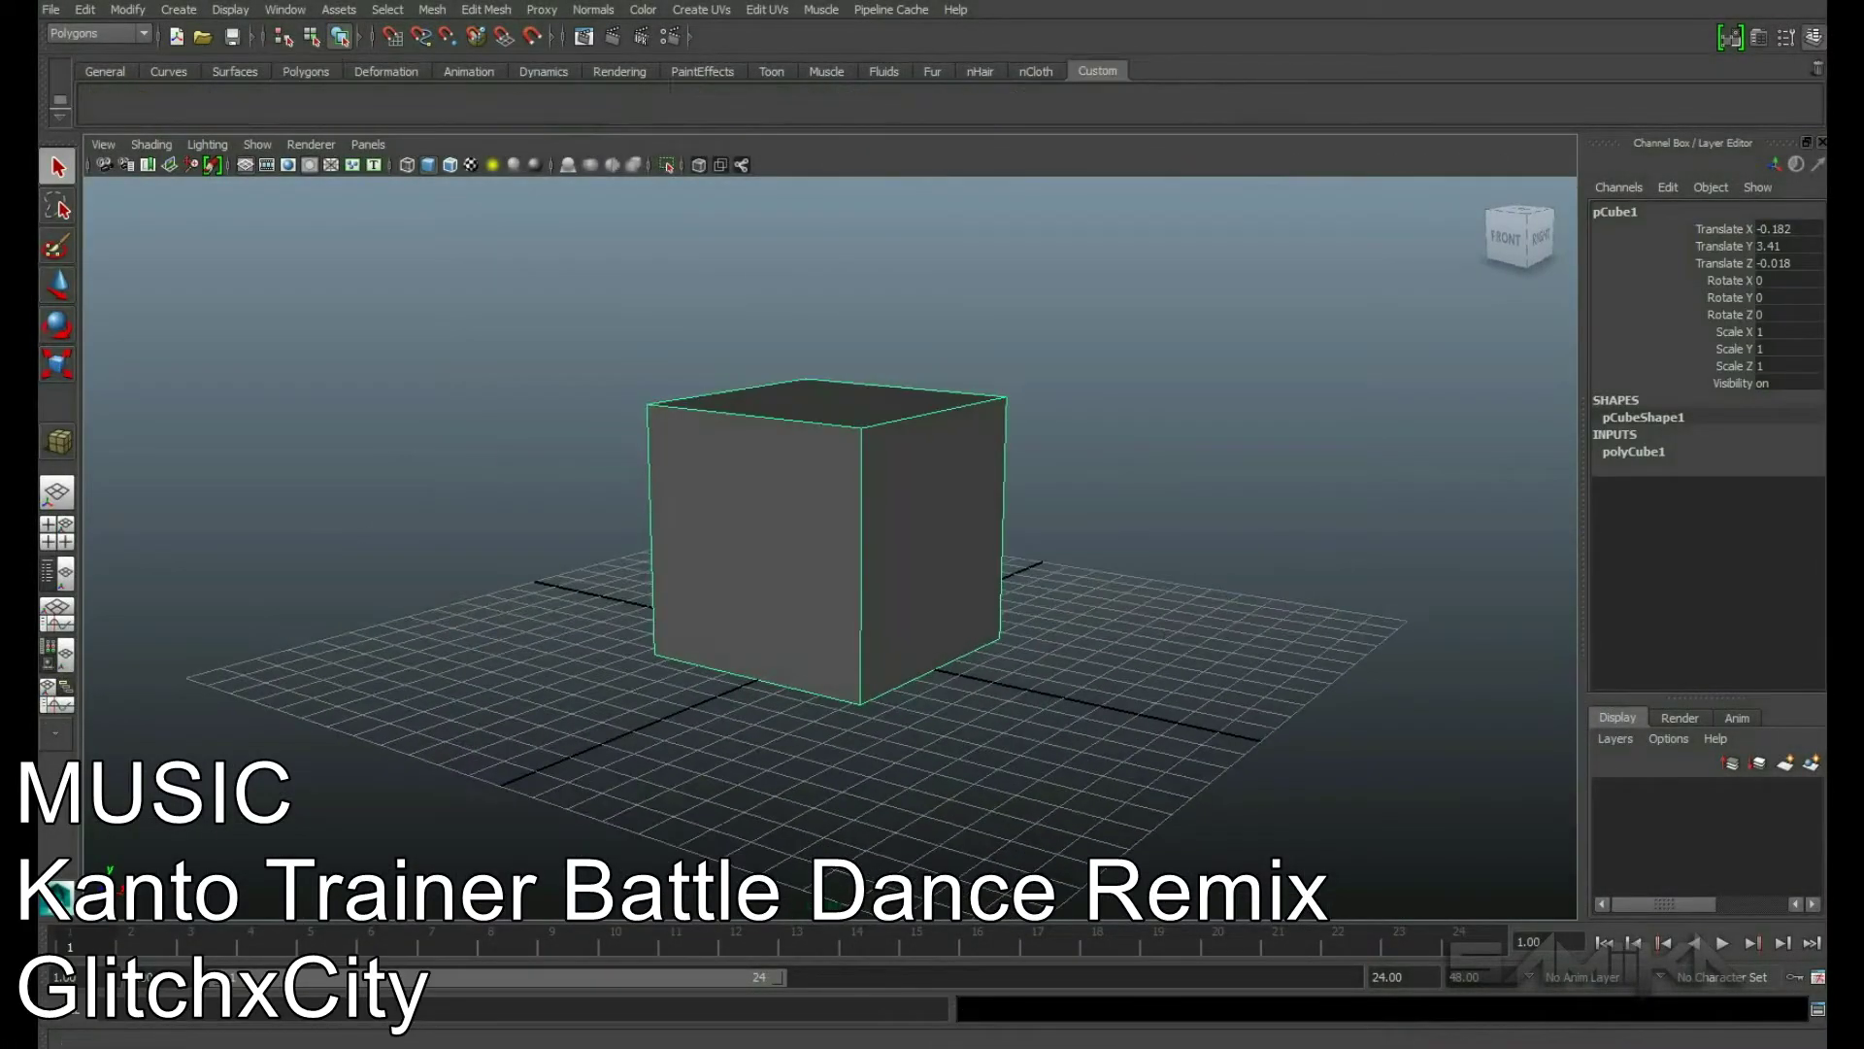
Step: Start the Insert Edge Loop Tool from Edit Mesh to add loops across the cube
left_click(485, 8)
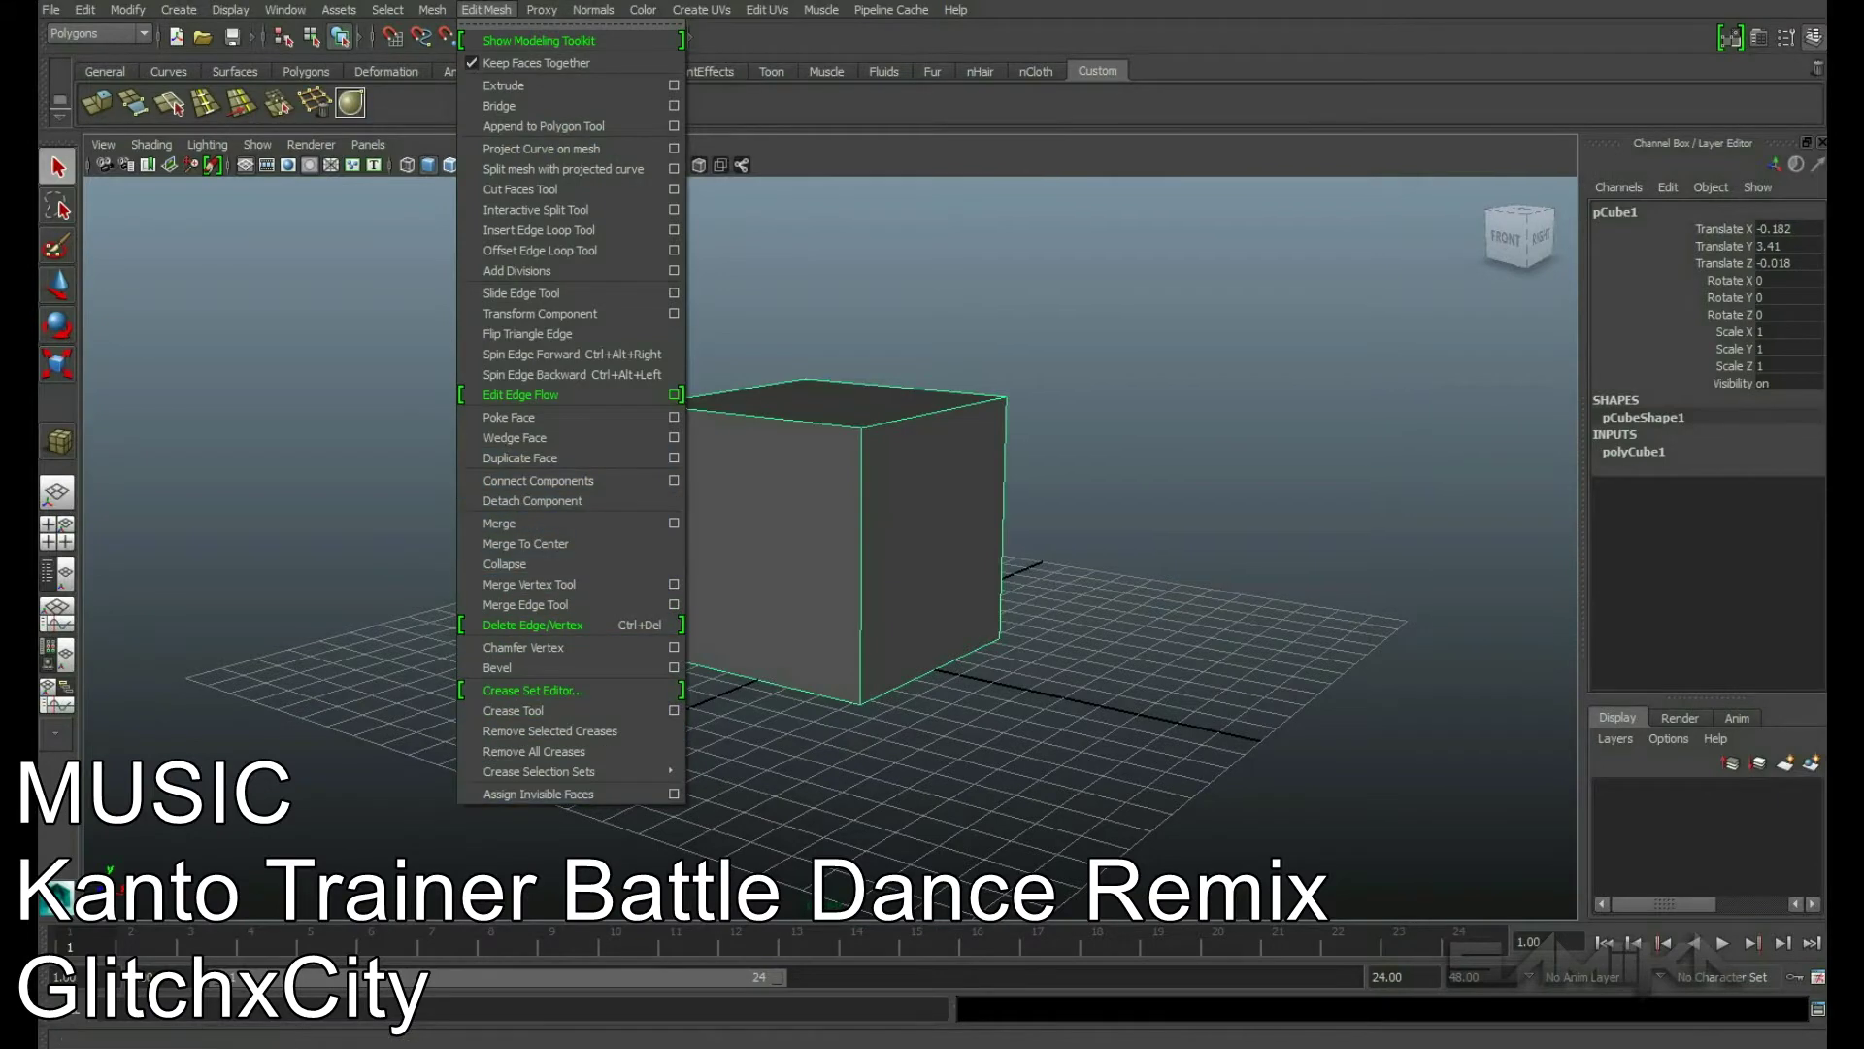
left_click(673, 230)
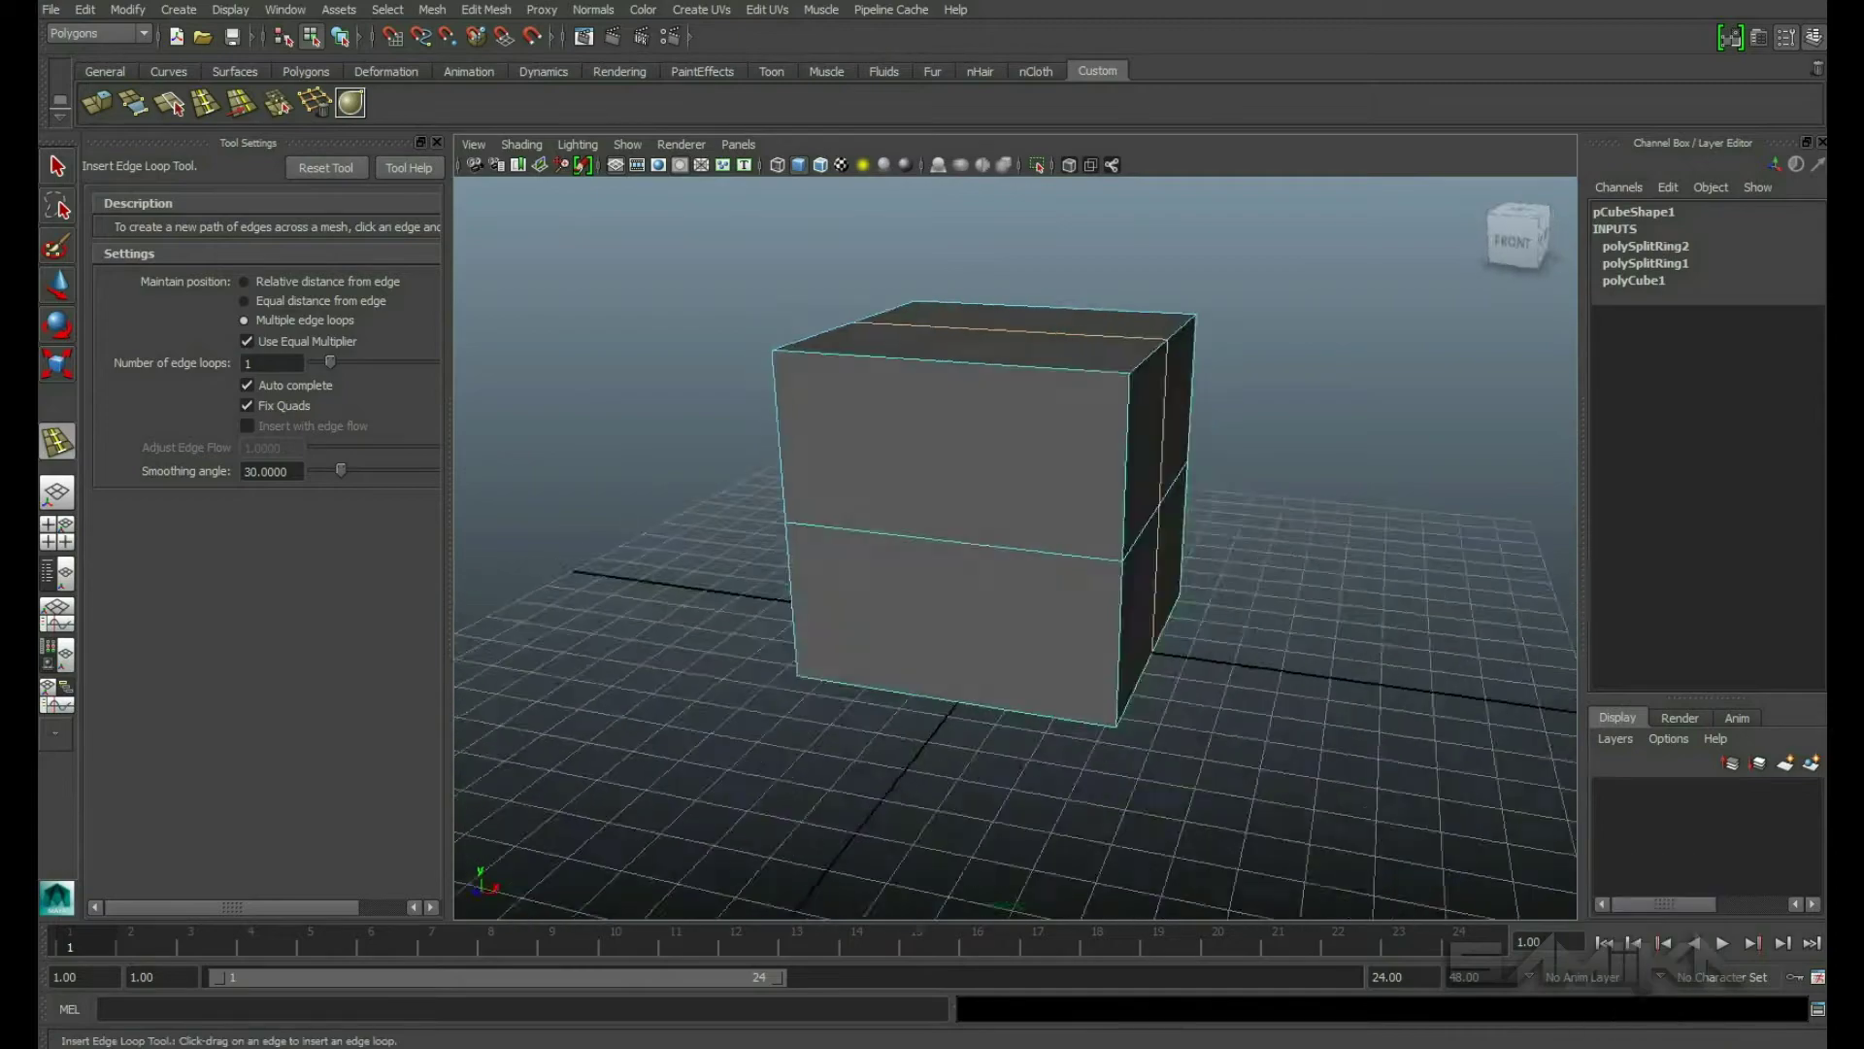
Step: Try scaling the selected edge loop, undo the bulge, and inspect the cube from higher angles
key("w")
key("r")
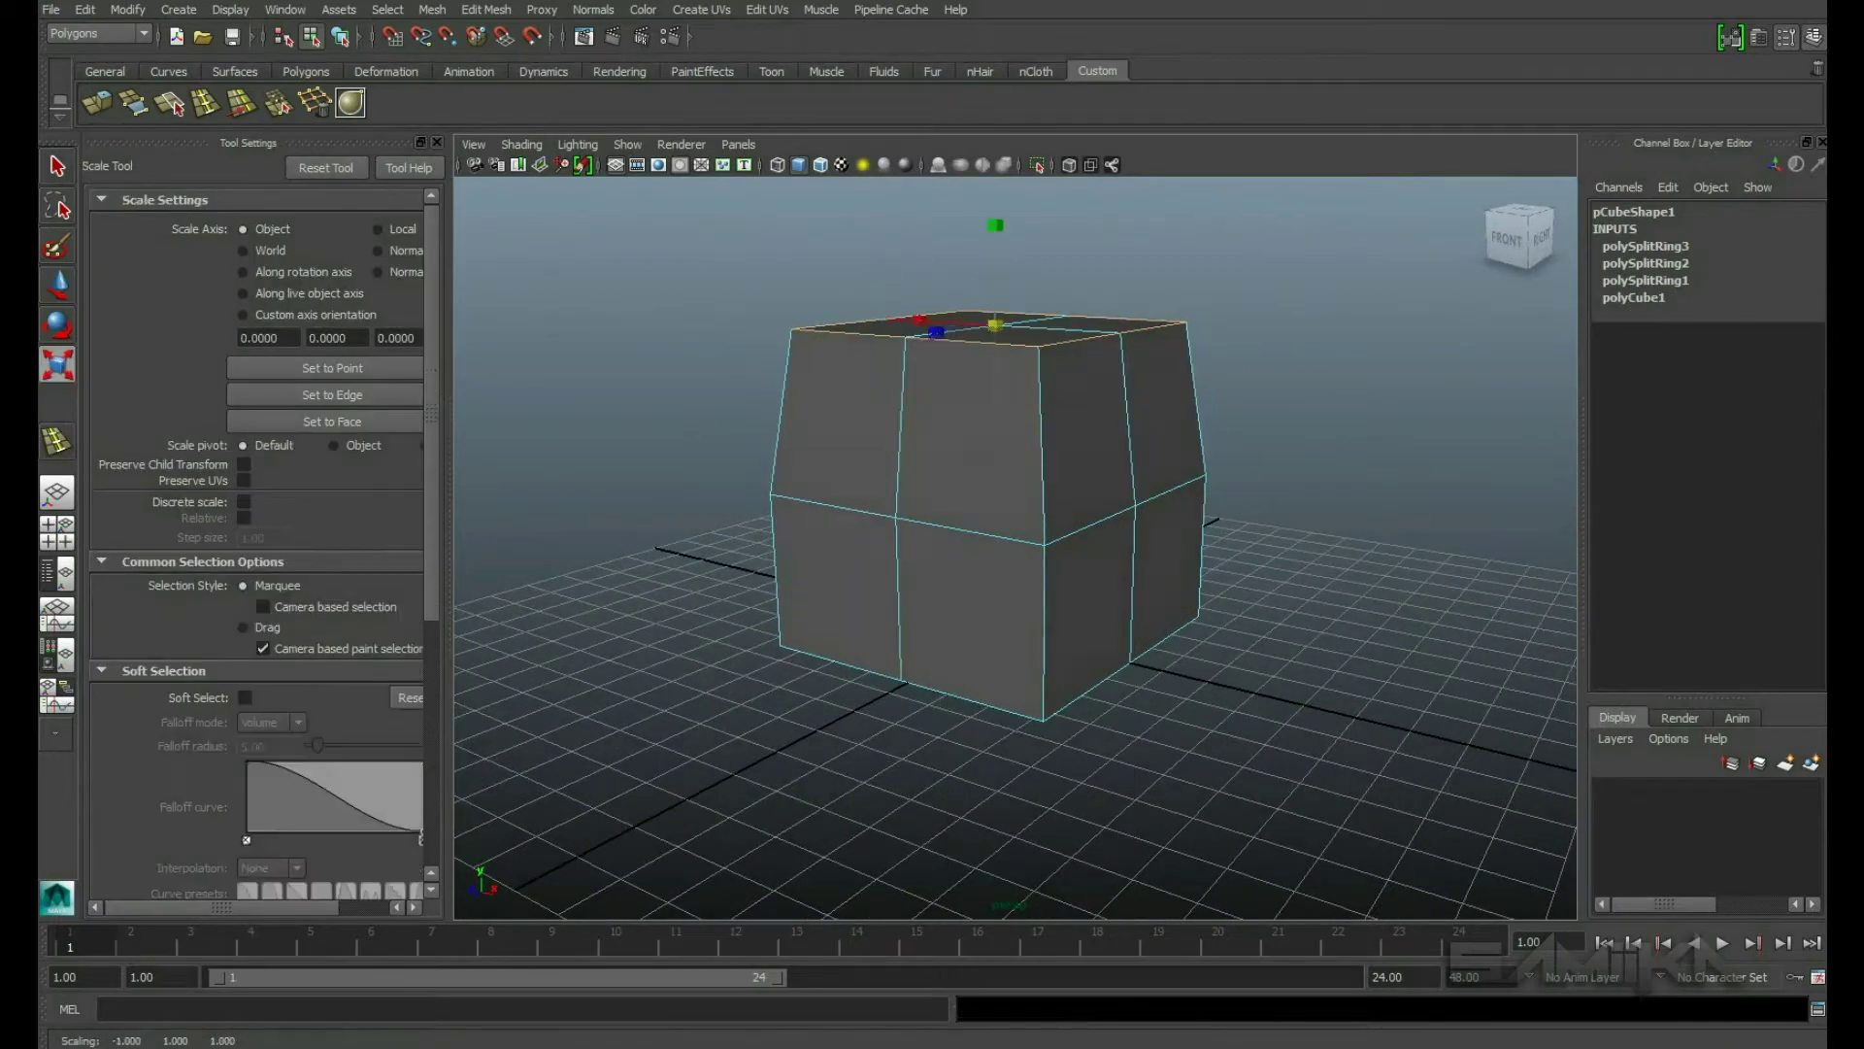
key("ctrl+z")
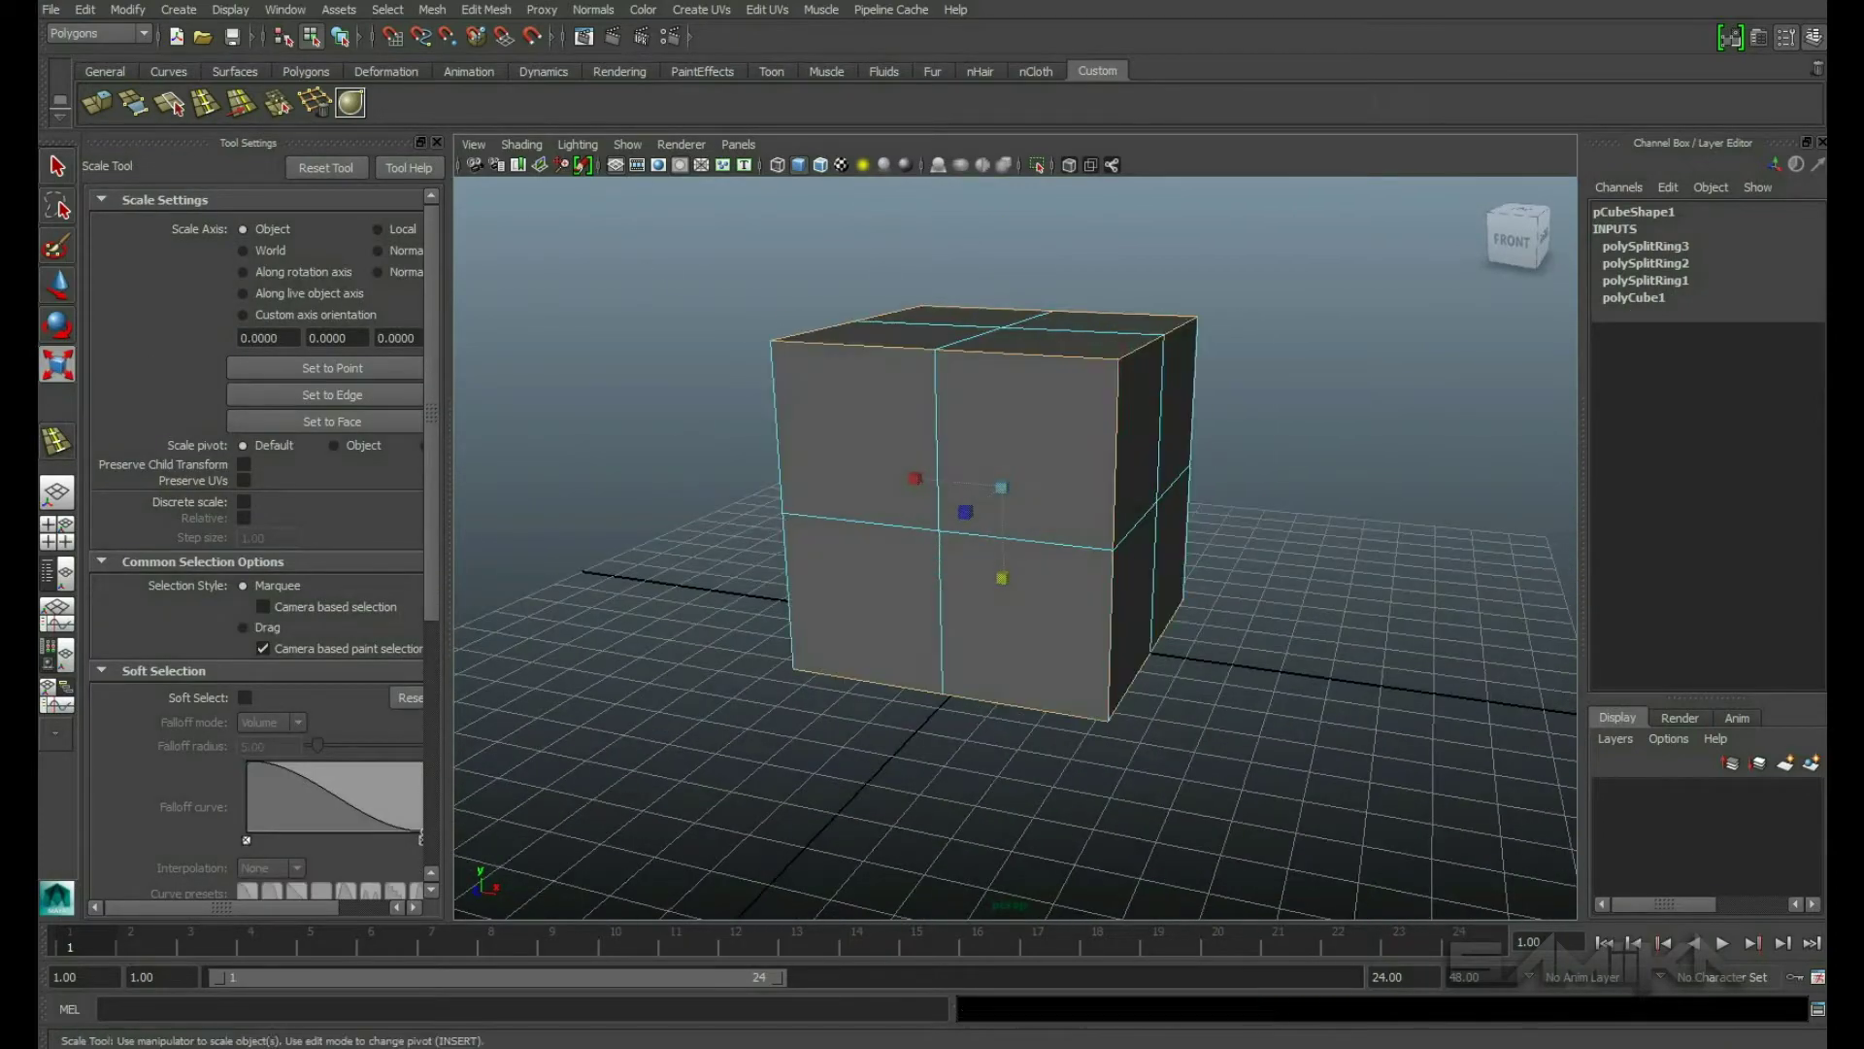
left_click_drag(1010, 543, 1126, 583, "alt")
left_click_drag(1015, 543, 1087, 583, "alt")
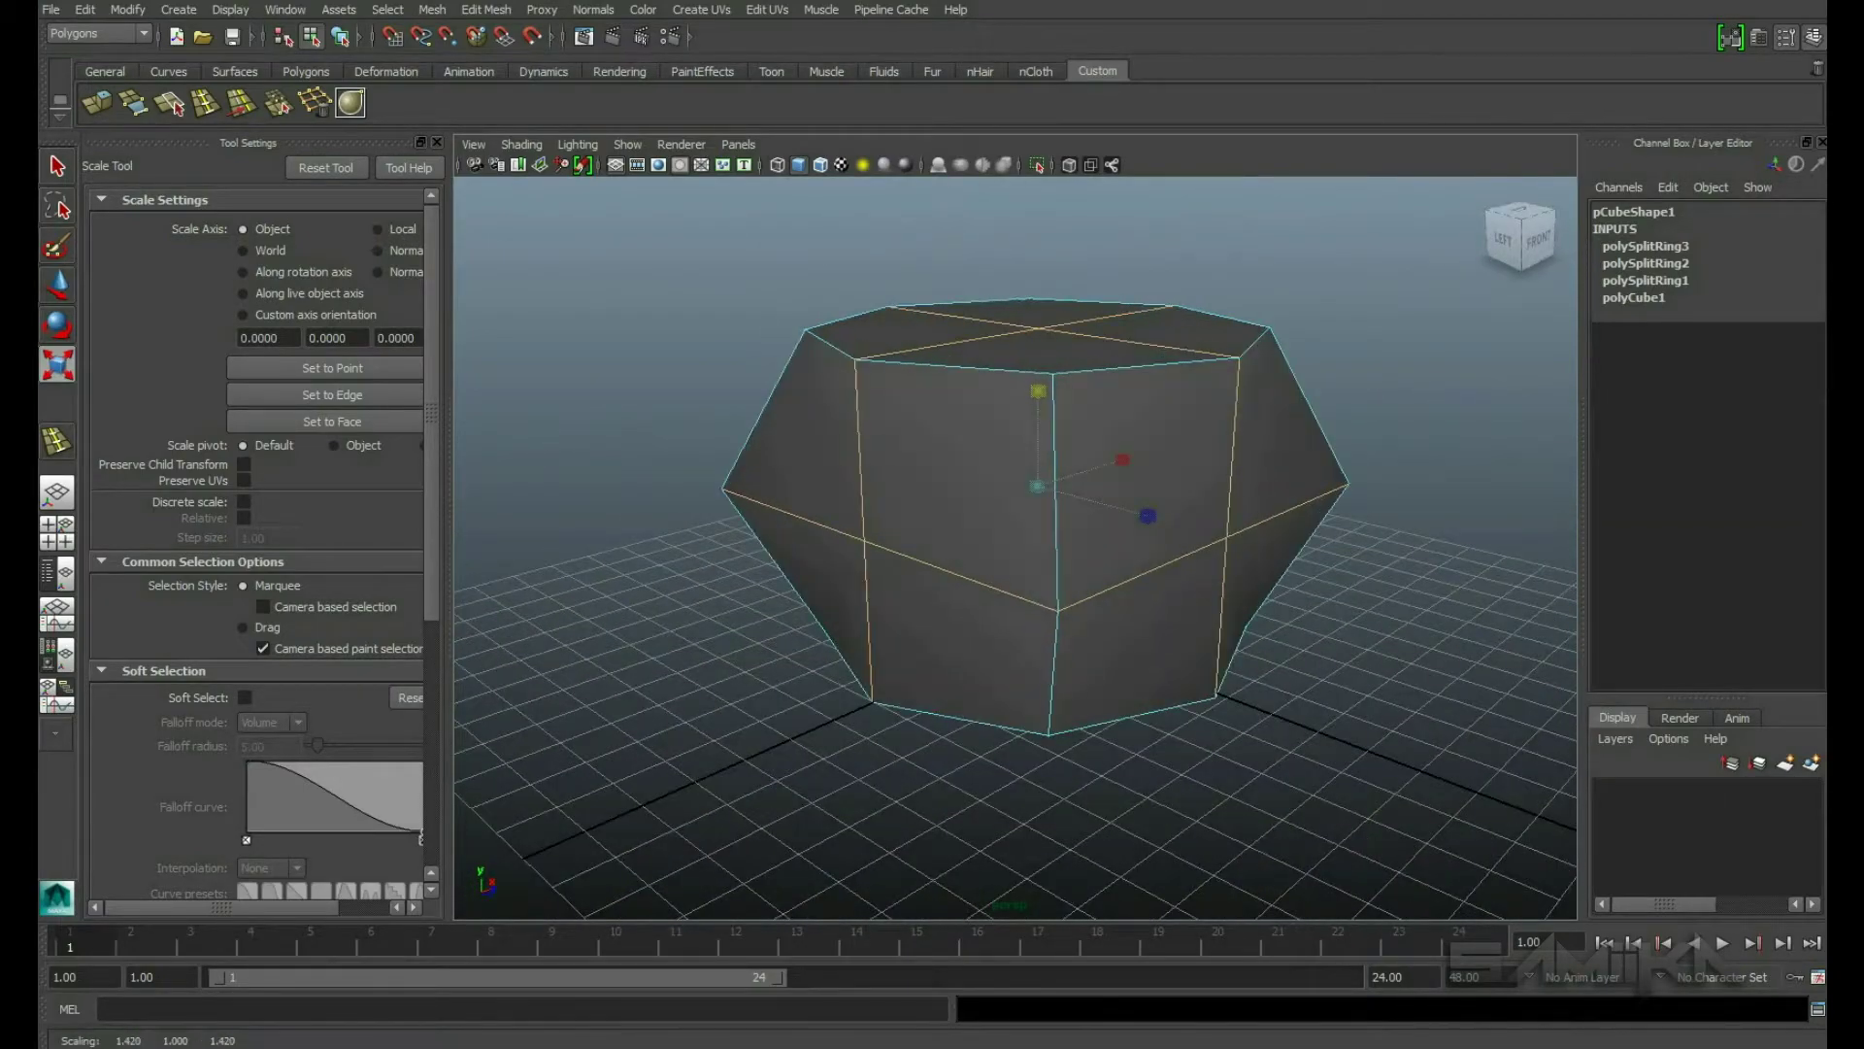
mouse_move(1015, 544)
left_mouse_down("alt")
mouse_move(1014, 505)
mouse_move(1014, 583)
left_mouse_up("alt")
key("space")
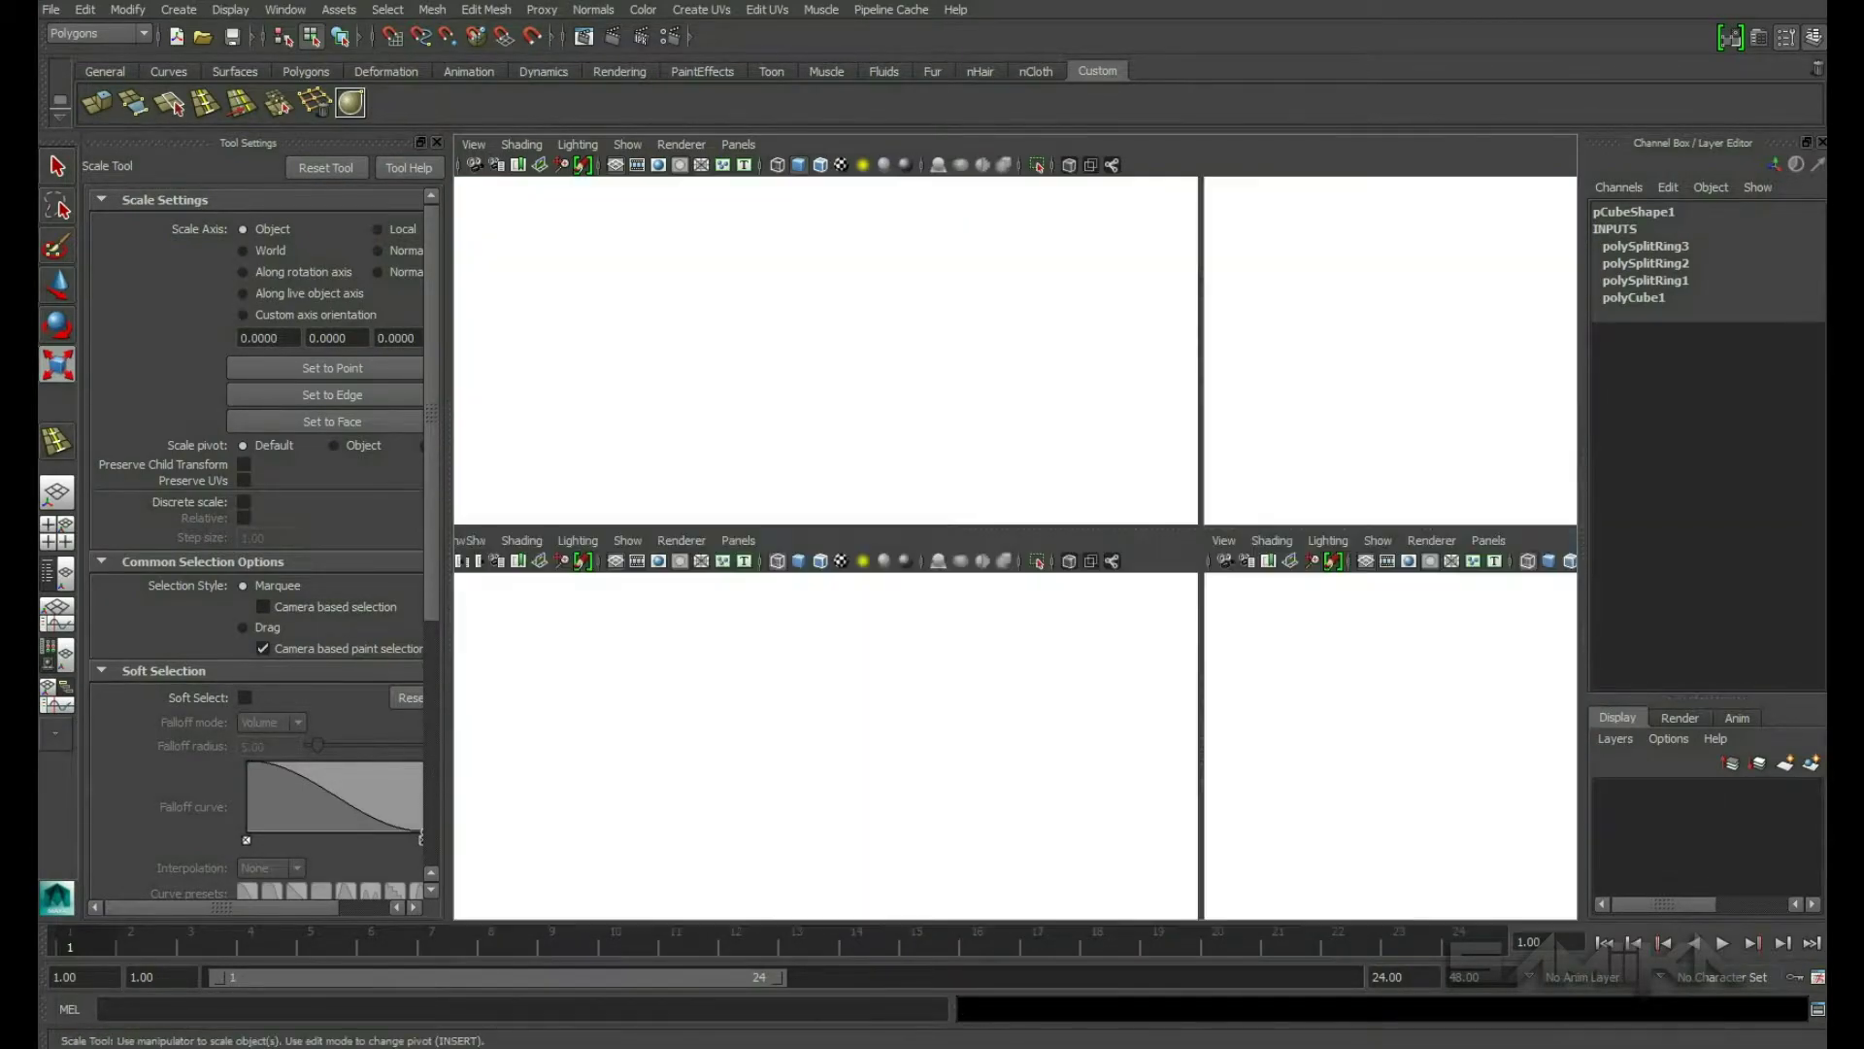
key("space")
Step: Select the whole cube, preview it smoothed with 3, and pick its middle edge loop
key("F8")
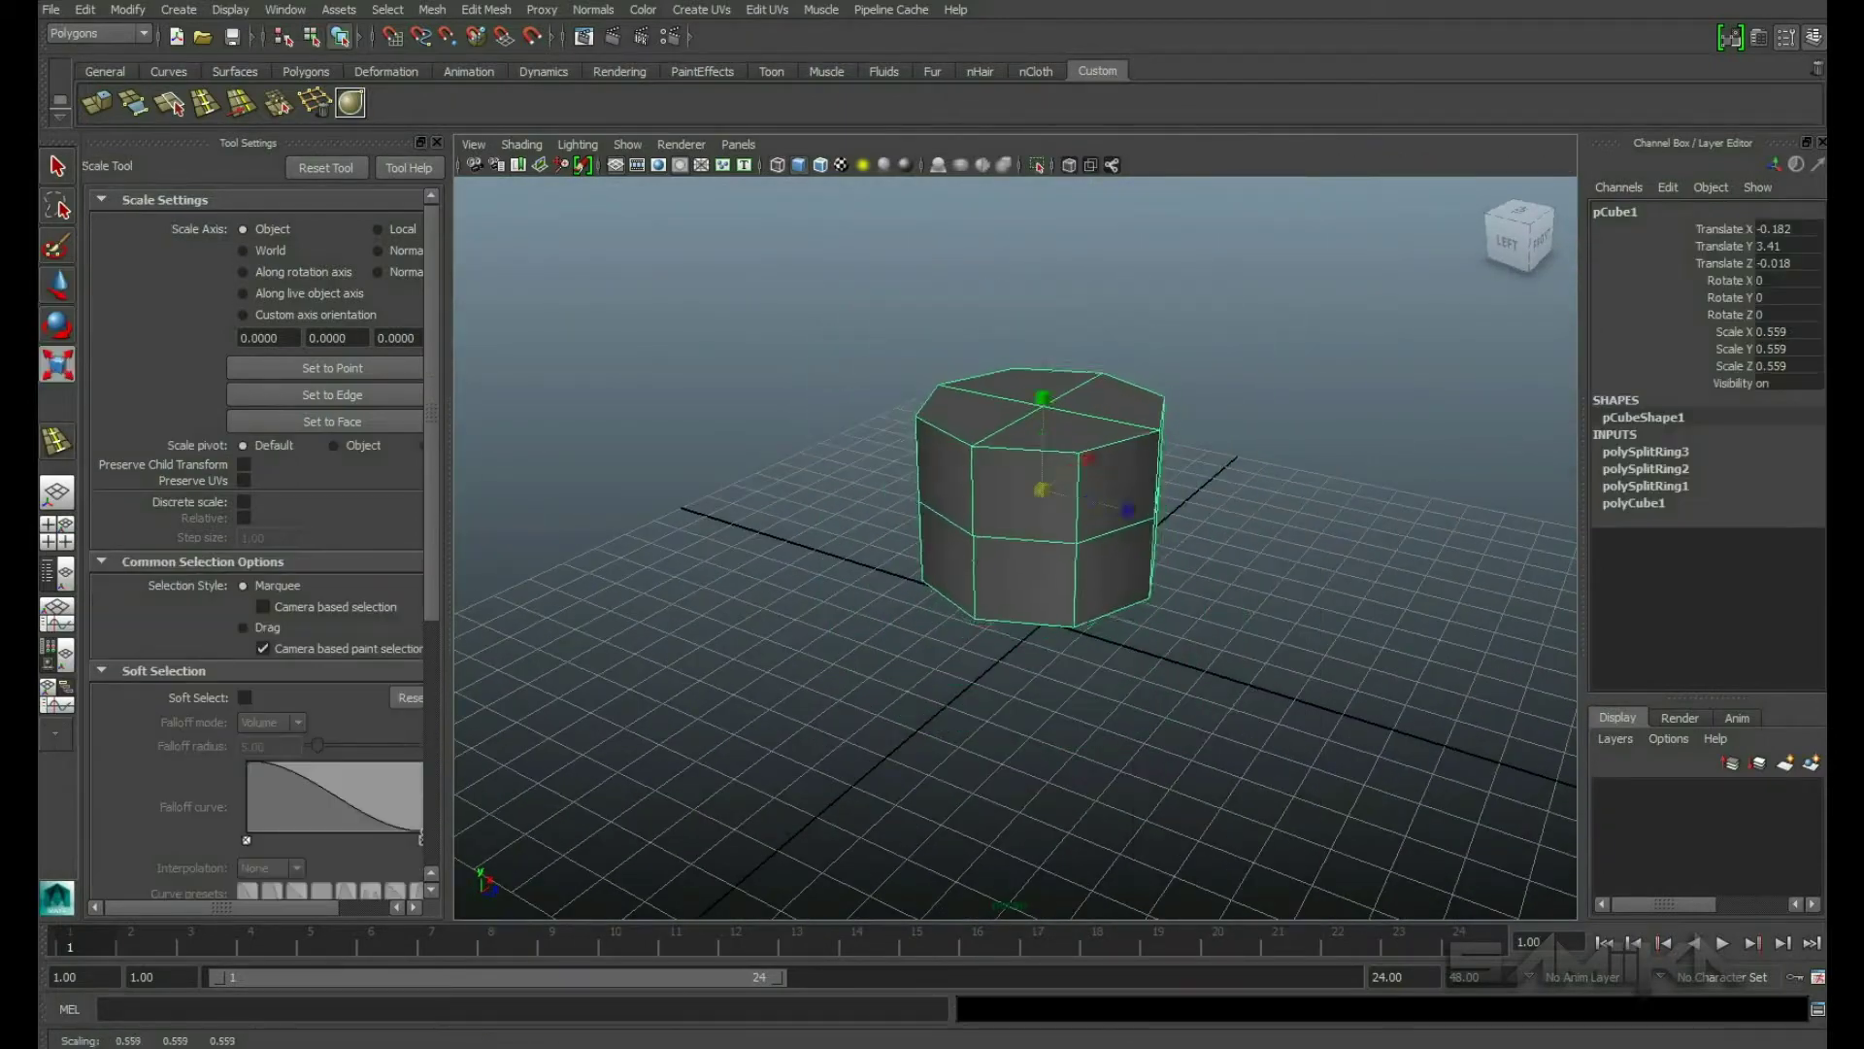
left_click_drag(1015, 544, 1048, 583, "alt")
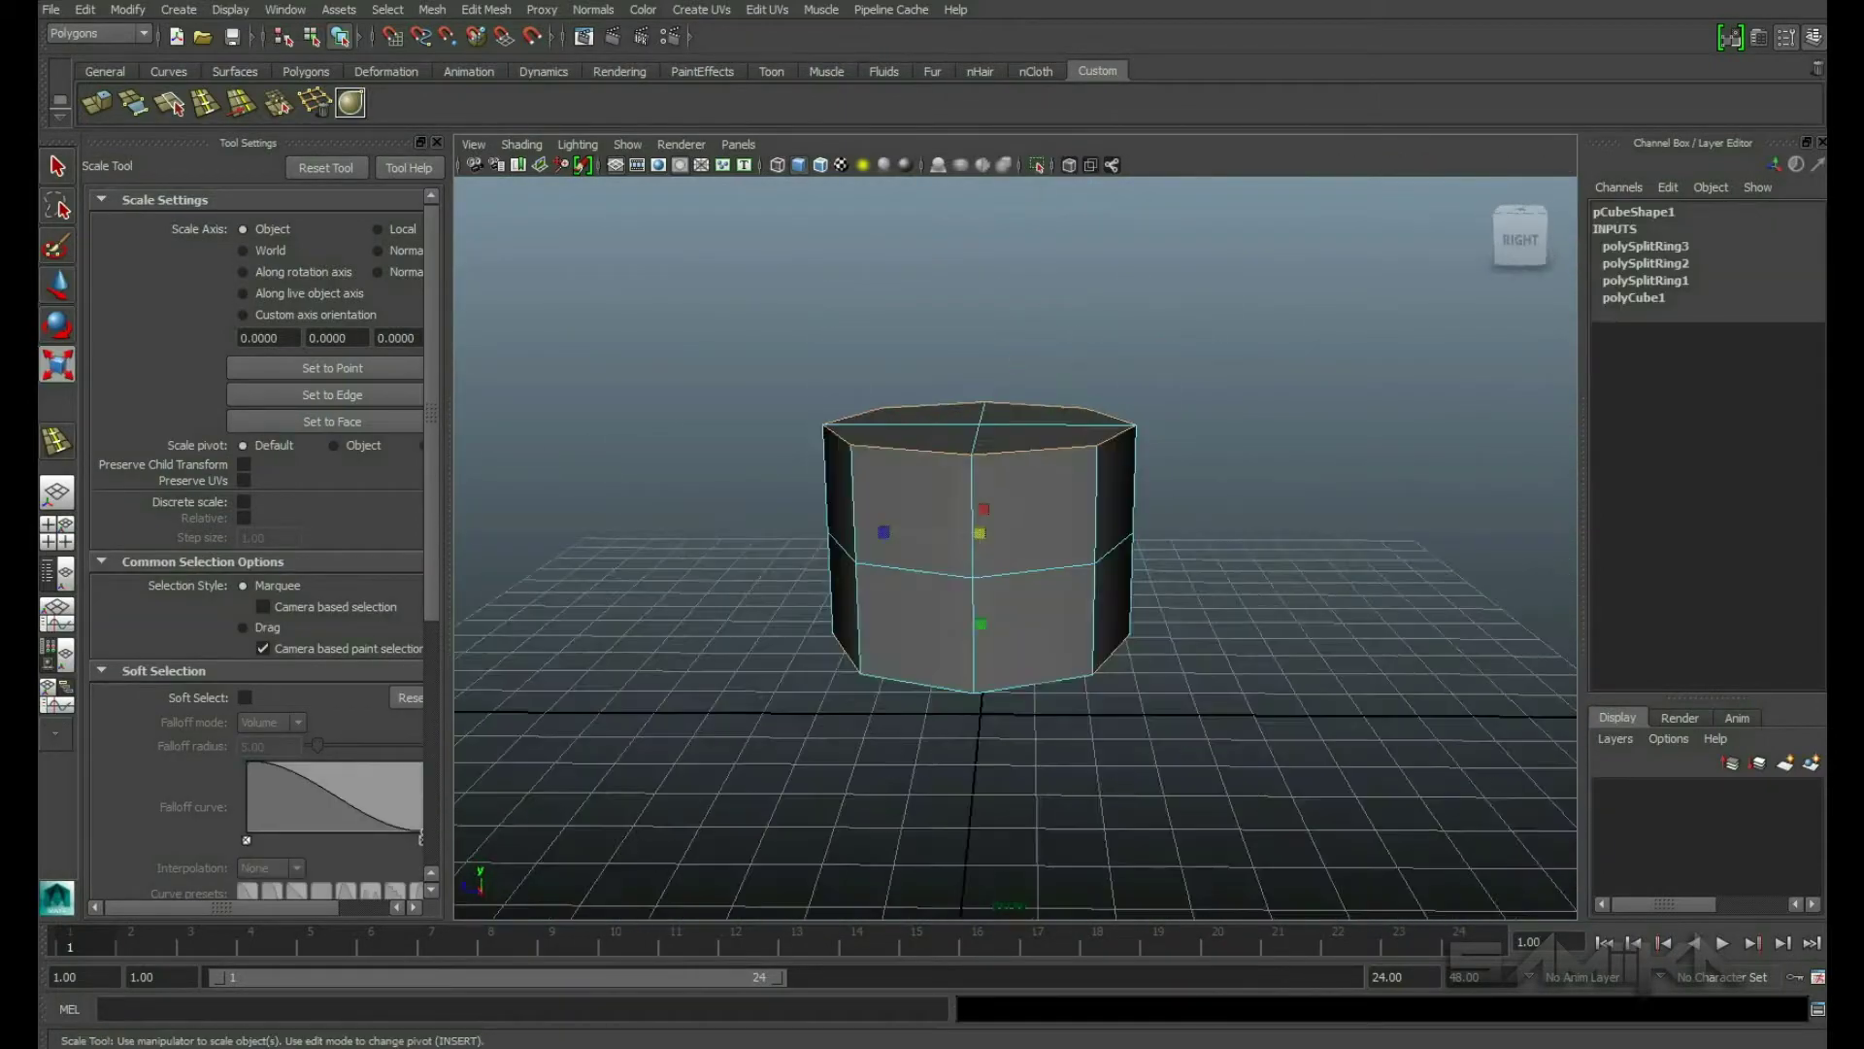
key("F8")
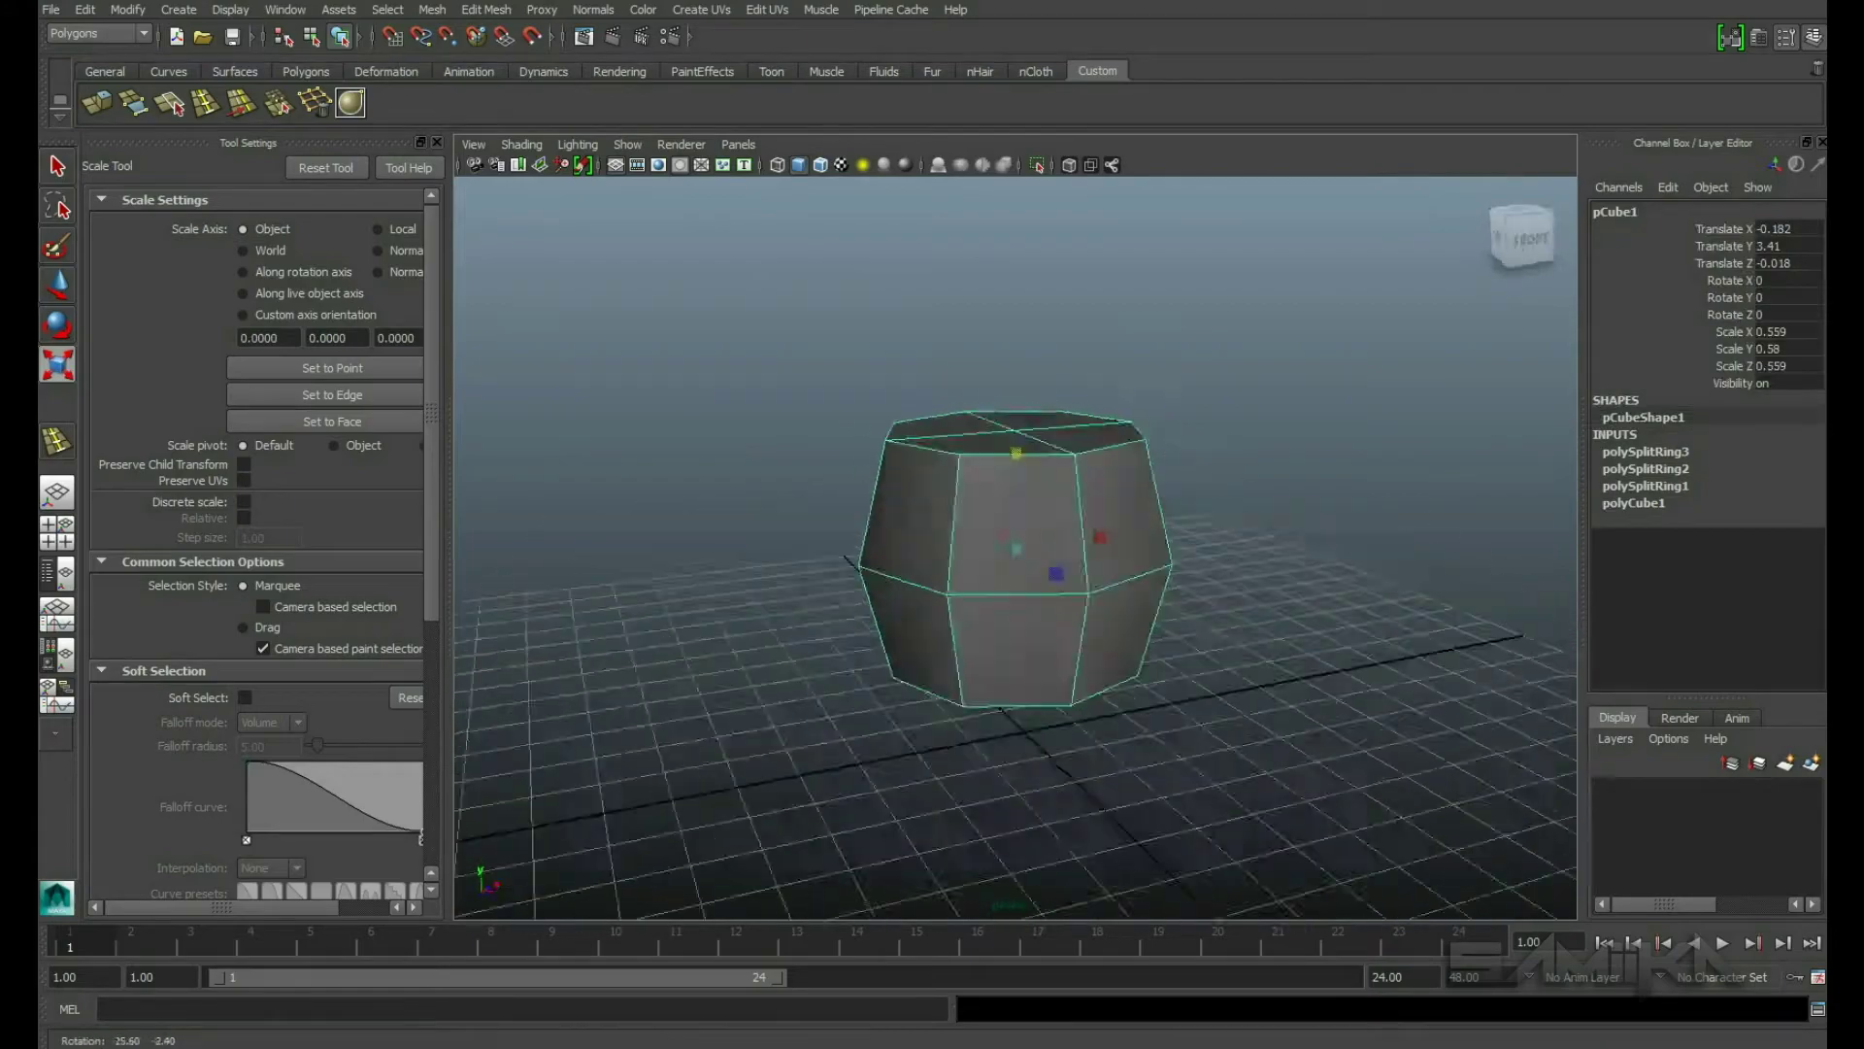
mouse_move(1020, 544)
left_mouse_down("alt")
mouse_move(961, 505)
mouse_move(1020, 544)
left_mouse_up("alt")
key("3")
double_click(1000, 563)
left_click_drag(971, 504, 1020, 544, "alt")
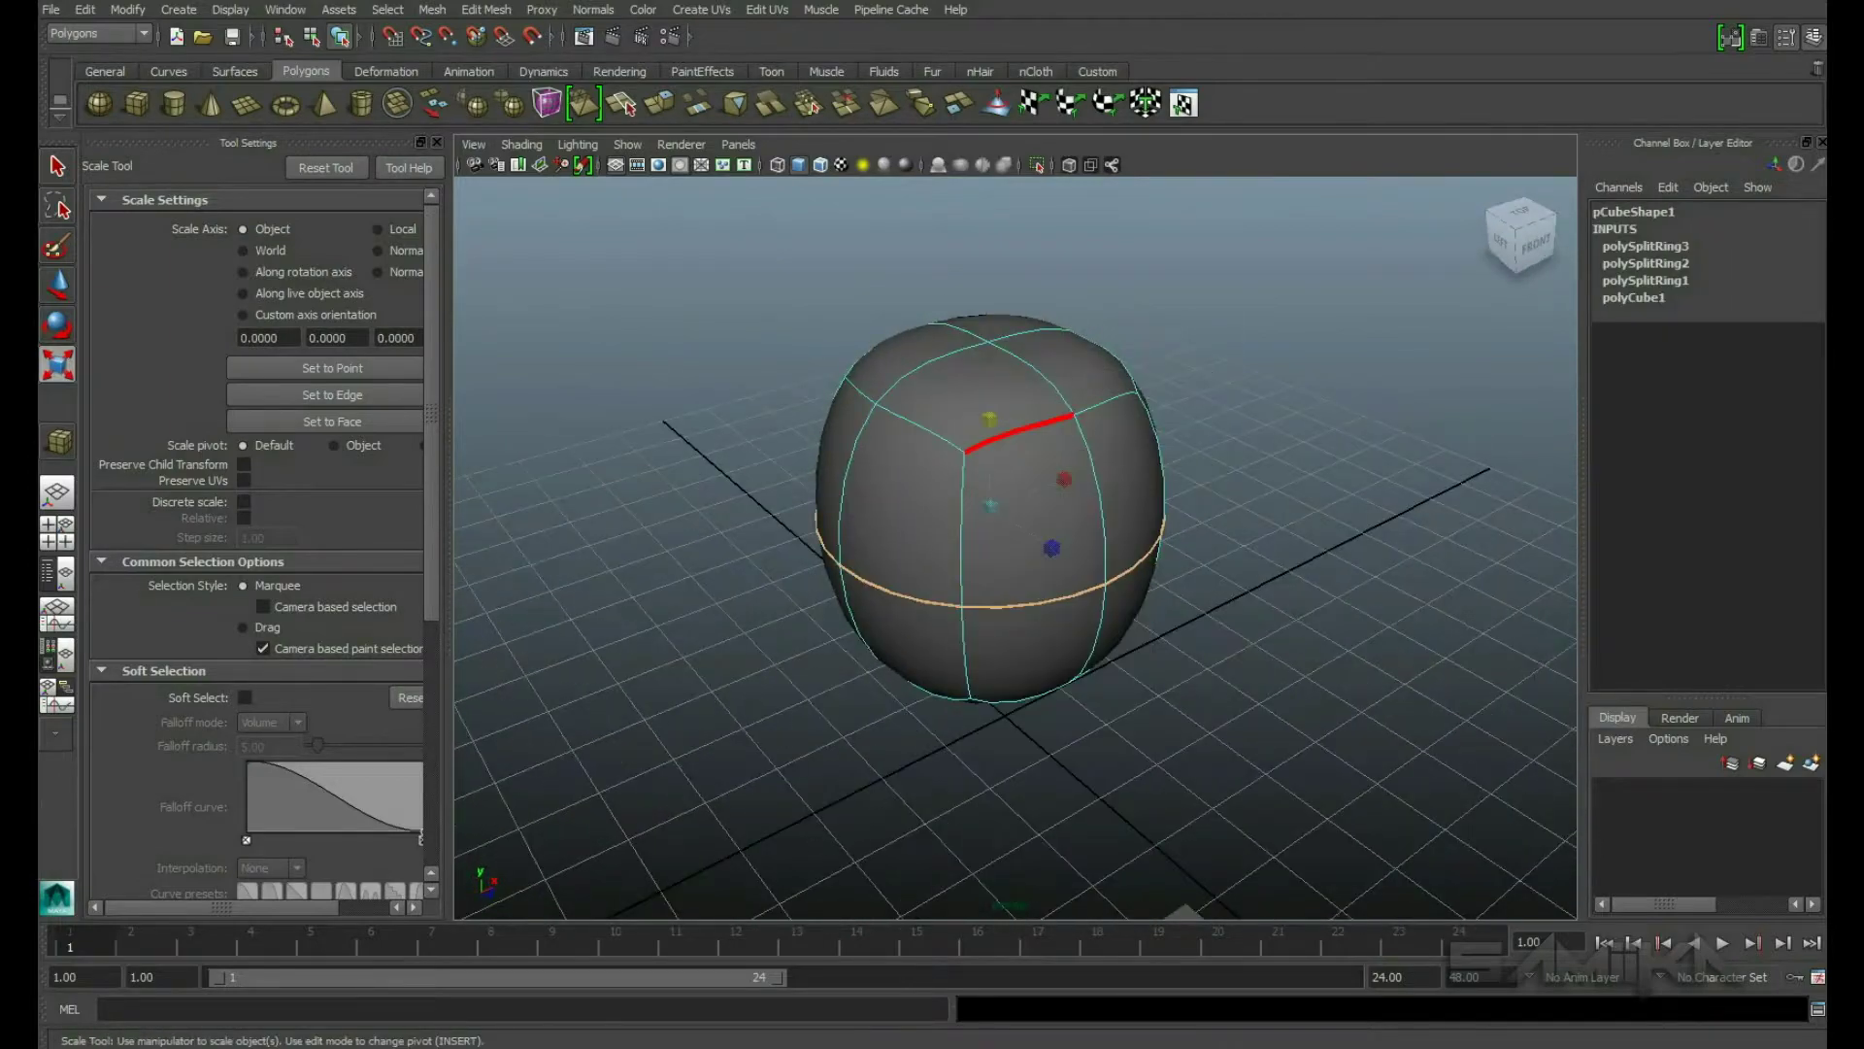
key("F8")
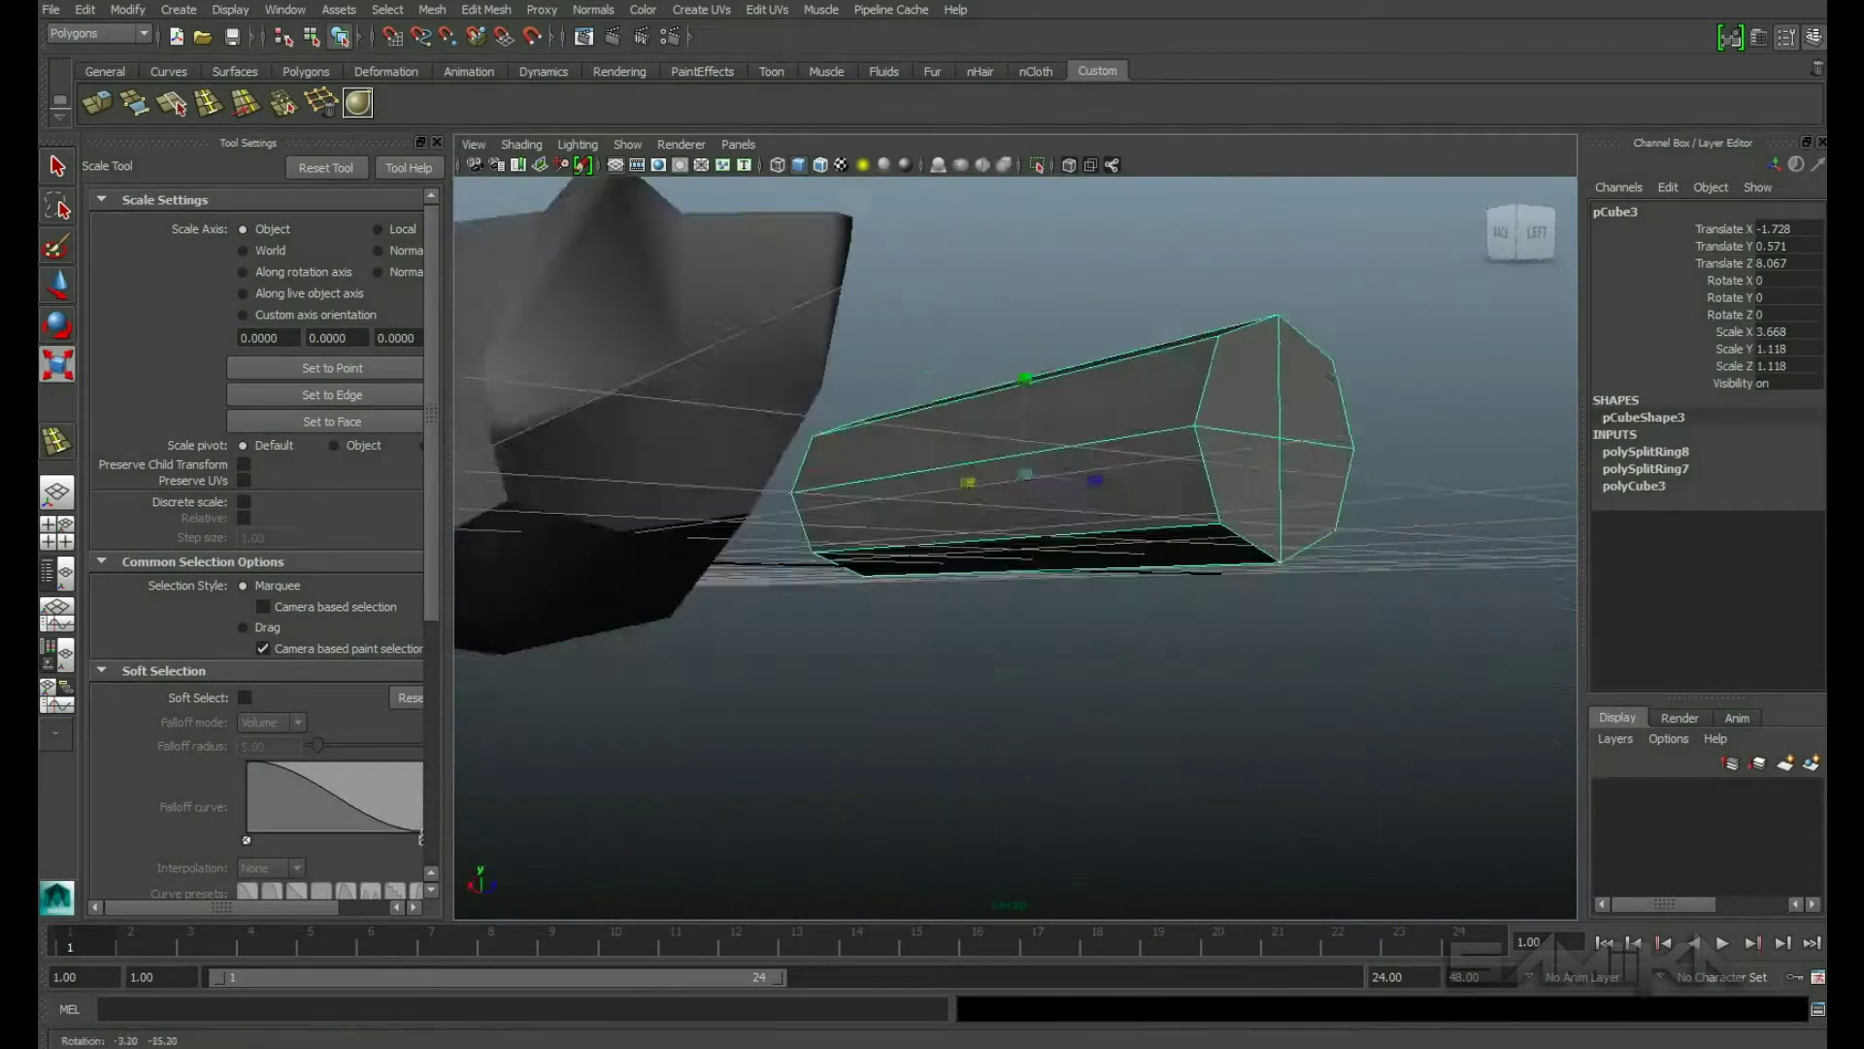
Step: Insert edge loops near the limb's end and extrude its end faces with offset -0.3
left_click_drag(1010, 543, 913, 553, "alt")
left_click(321, 102)
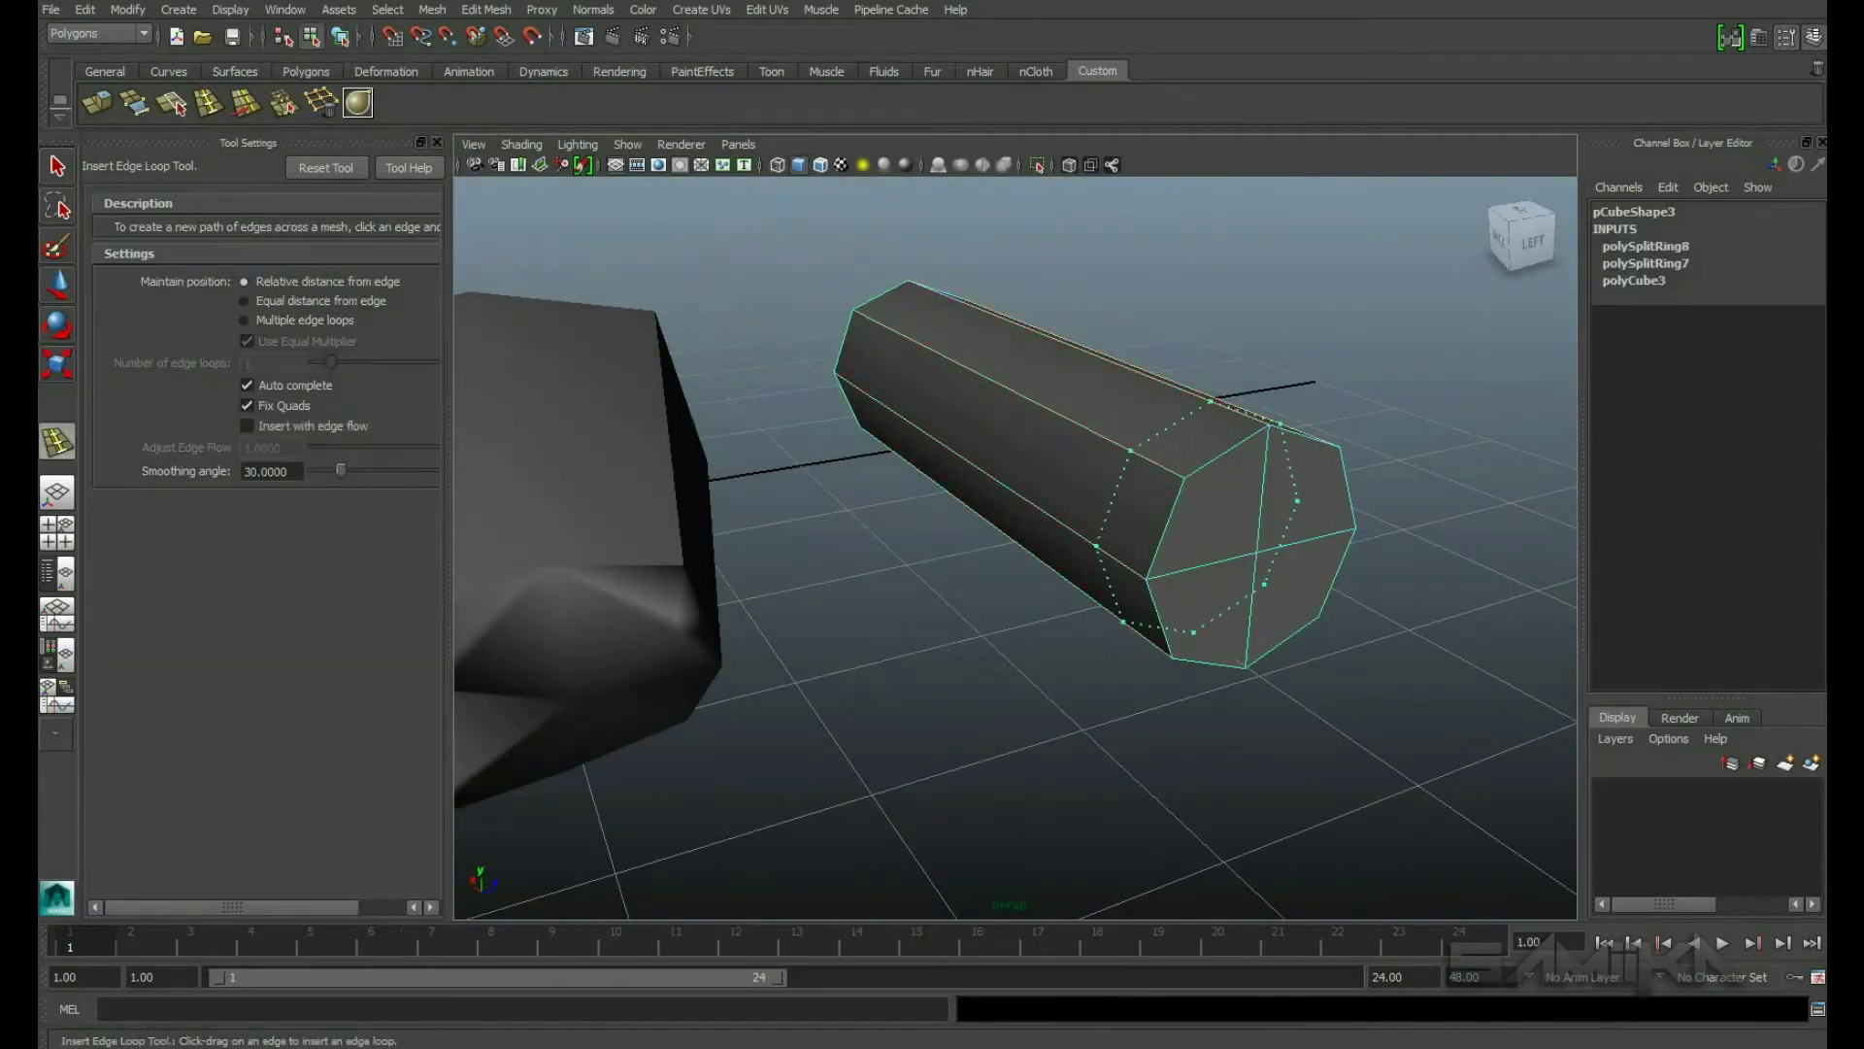
key("w")
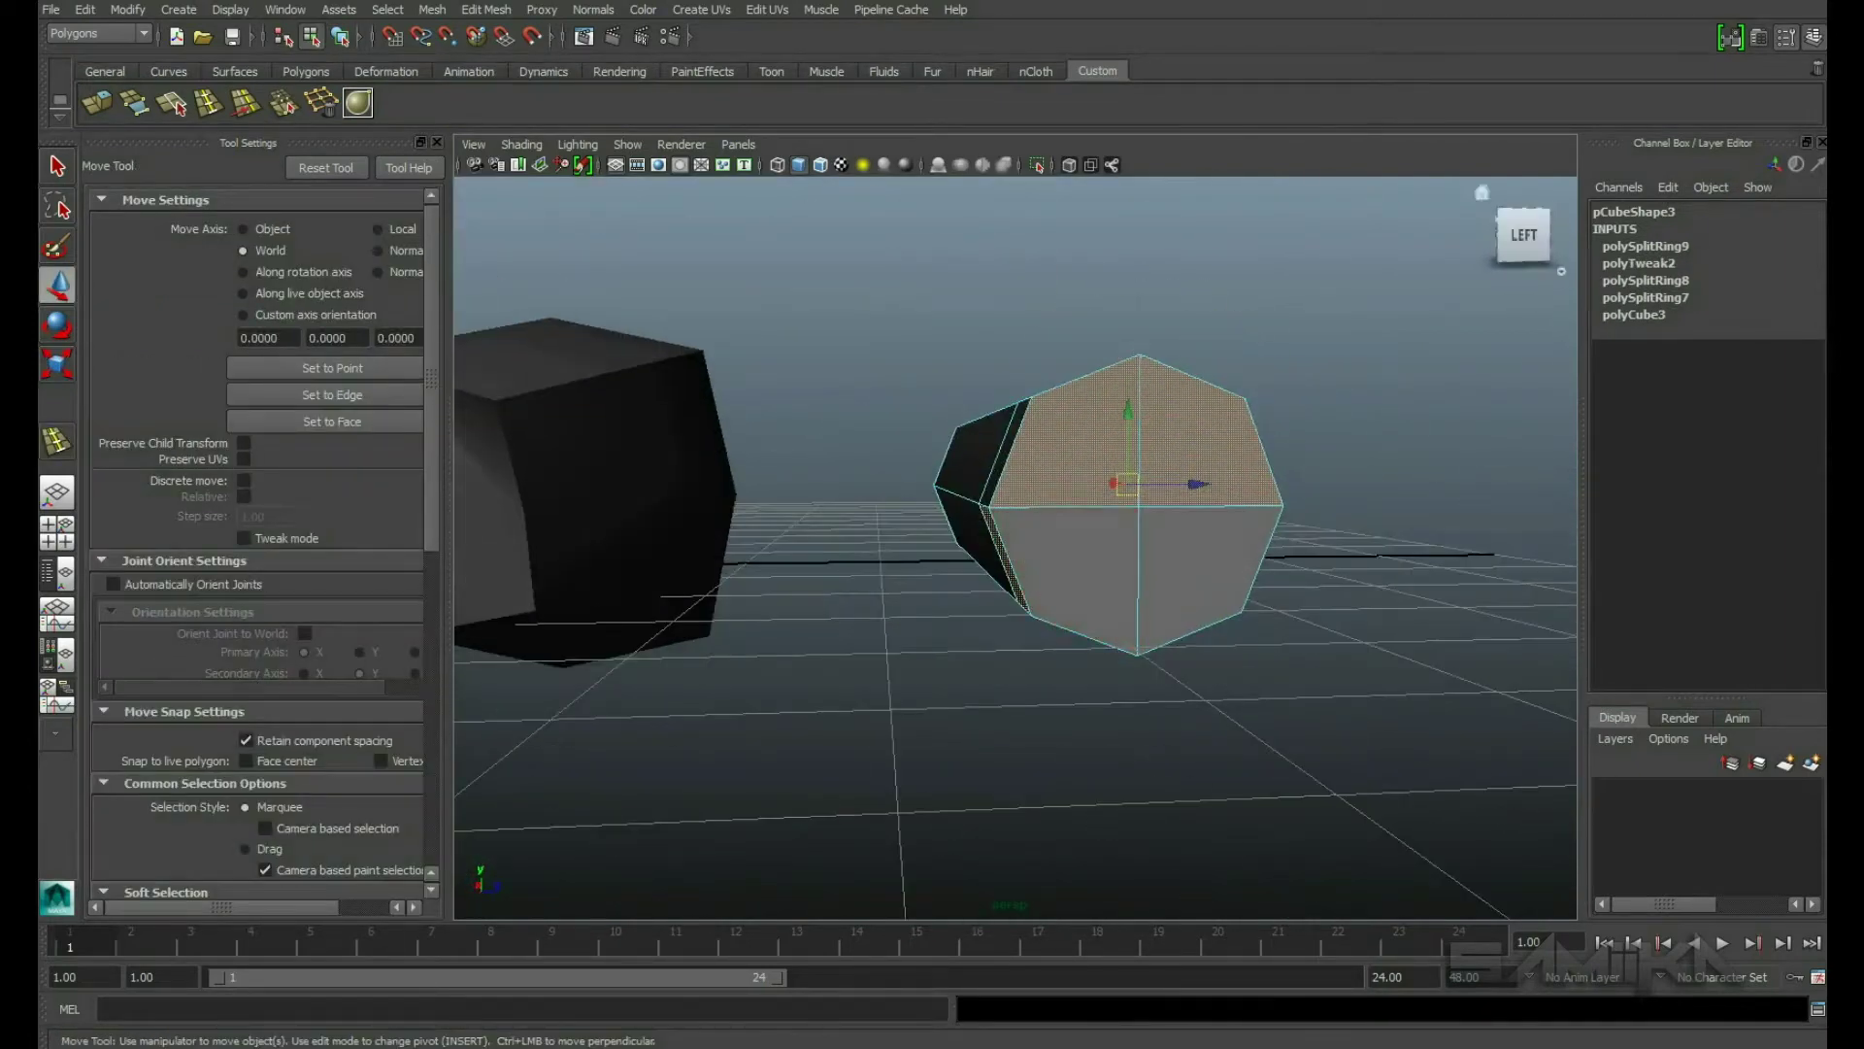
key("ctrl+e")
left_click(1719, 563)
middle_click_drag(1165, 486, 1088, 486)
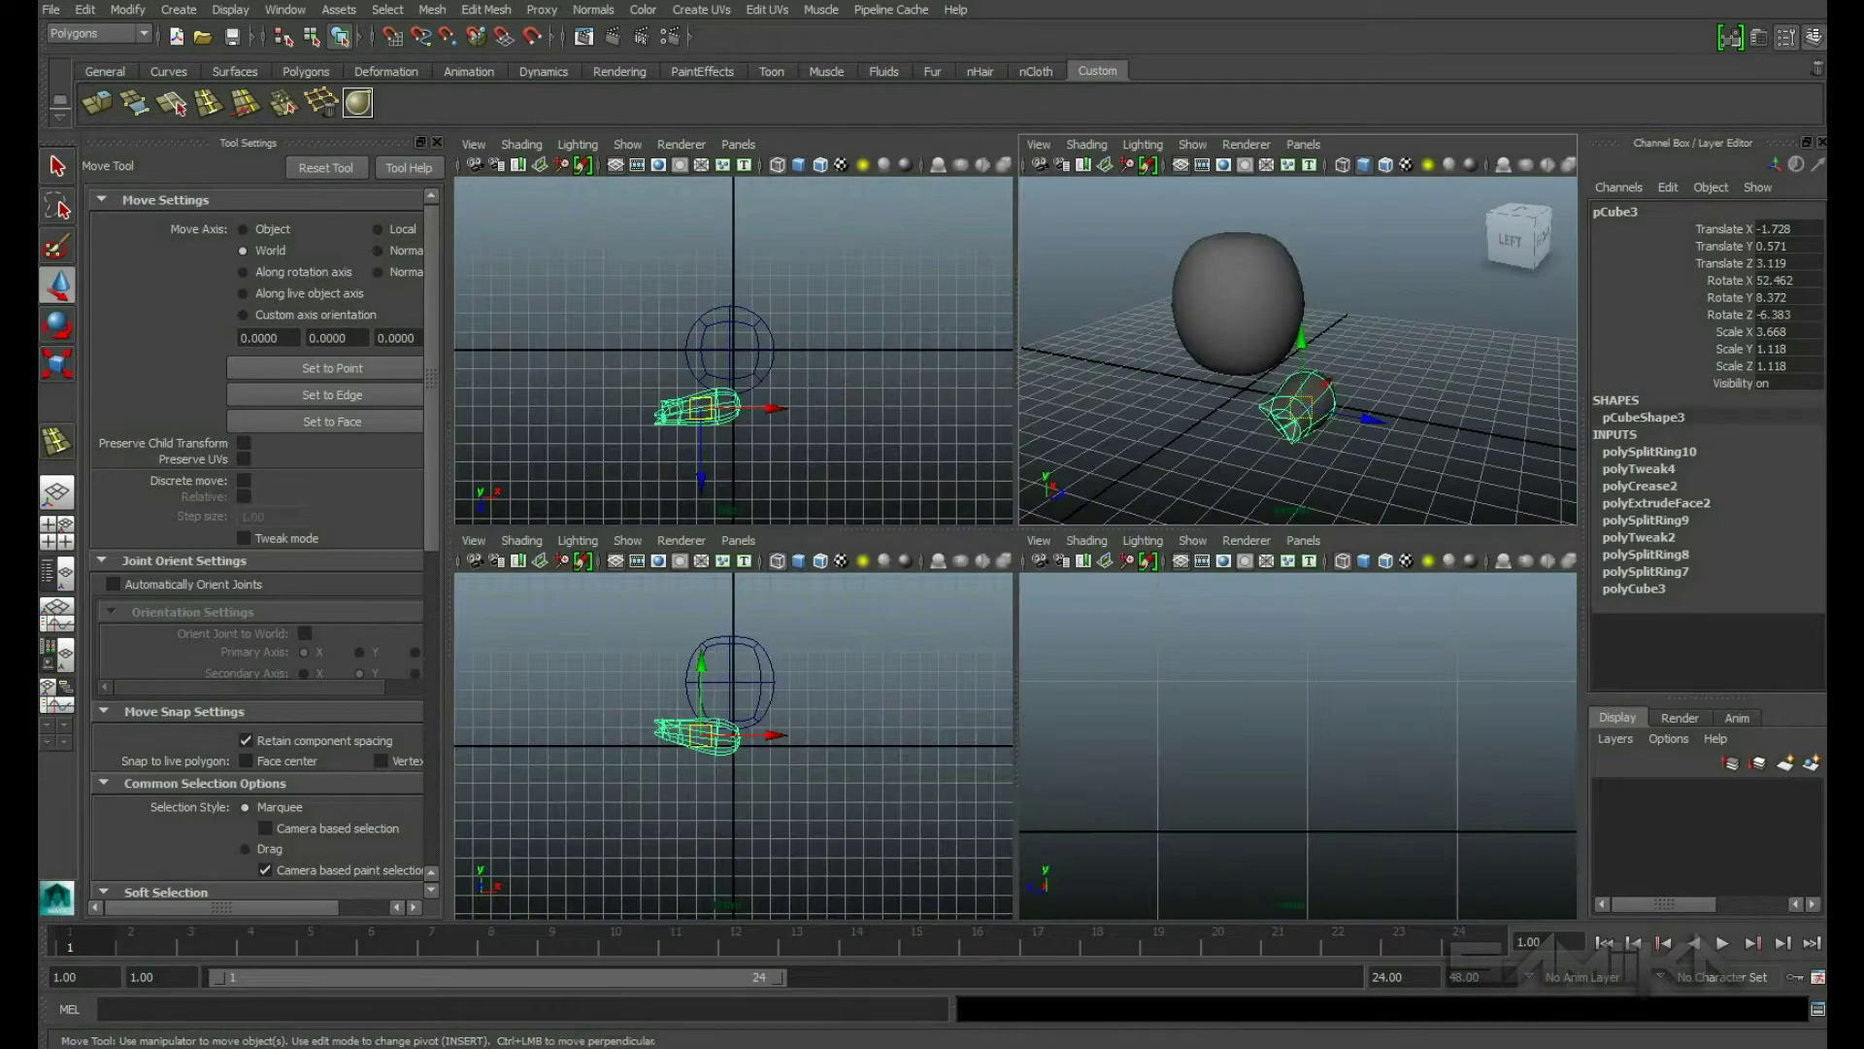
Step: Rotate the arm pCube3 to X 37.503° and Y 87.053°, then scale it against the head
key("e")
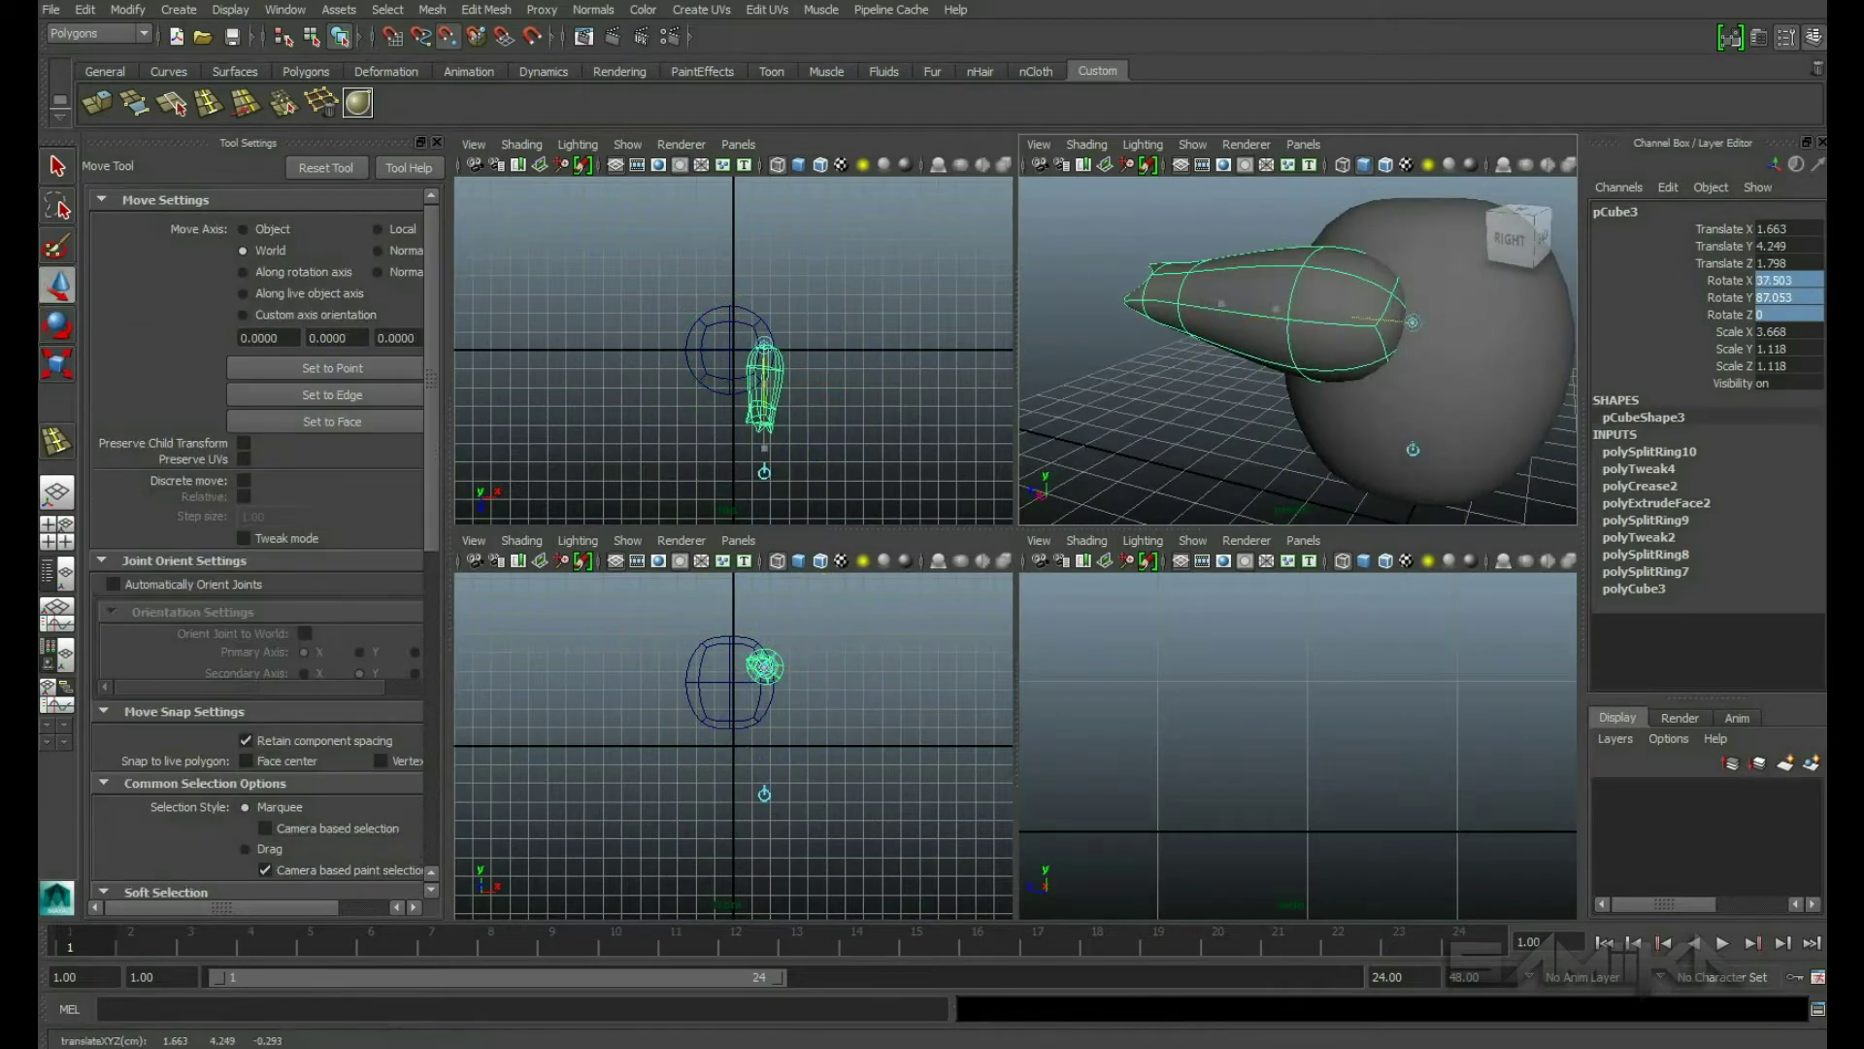
key("r")
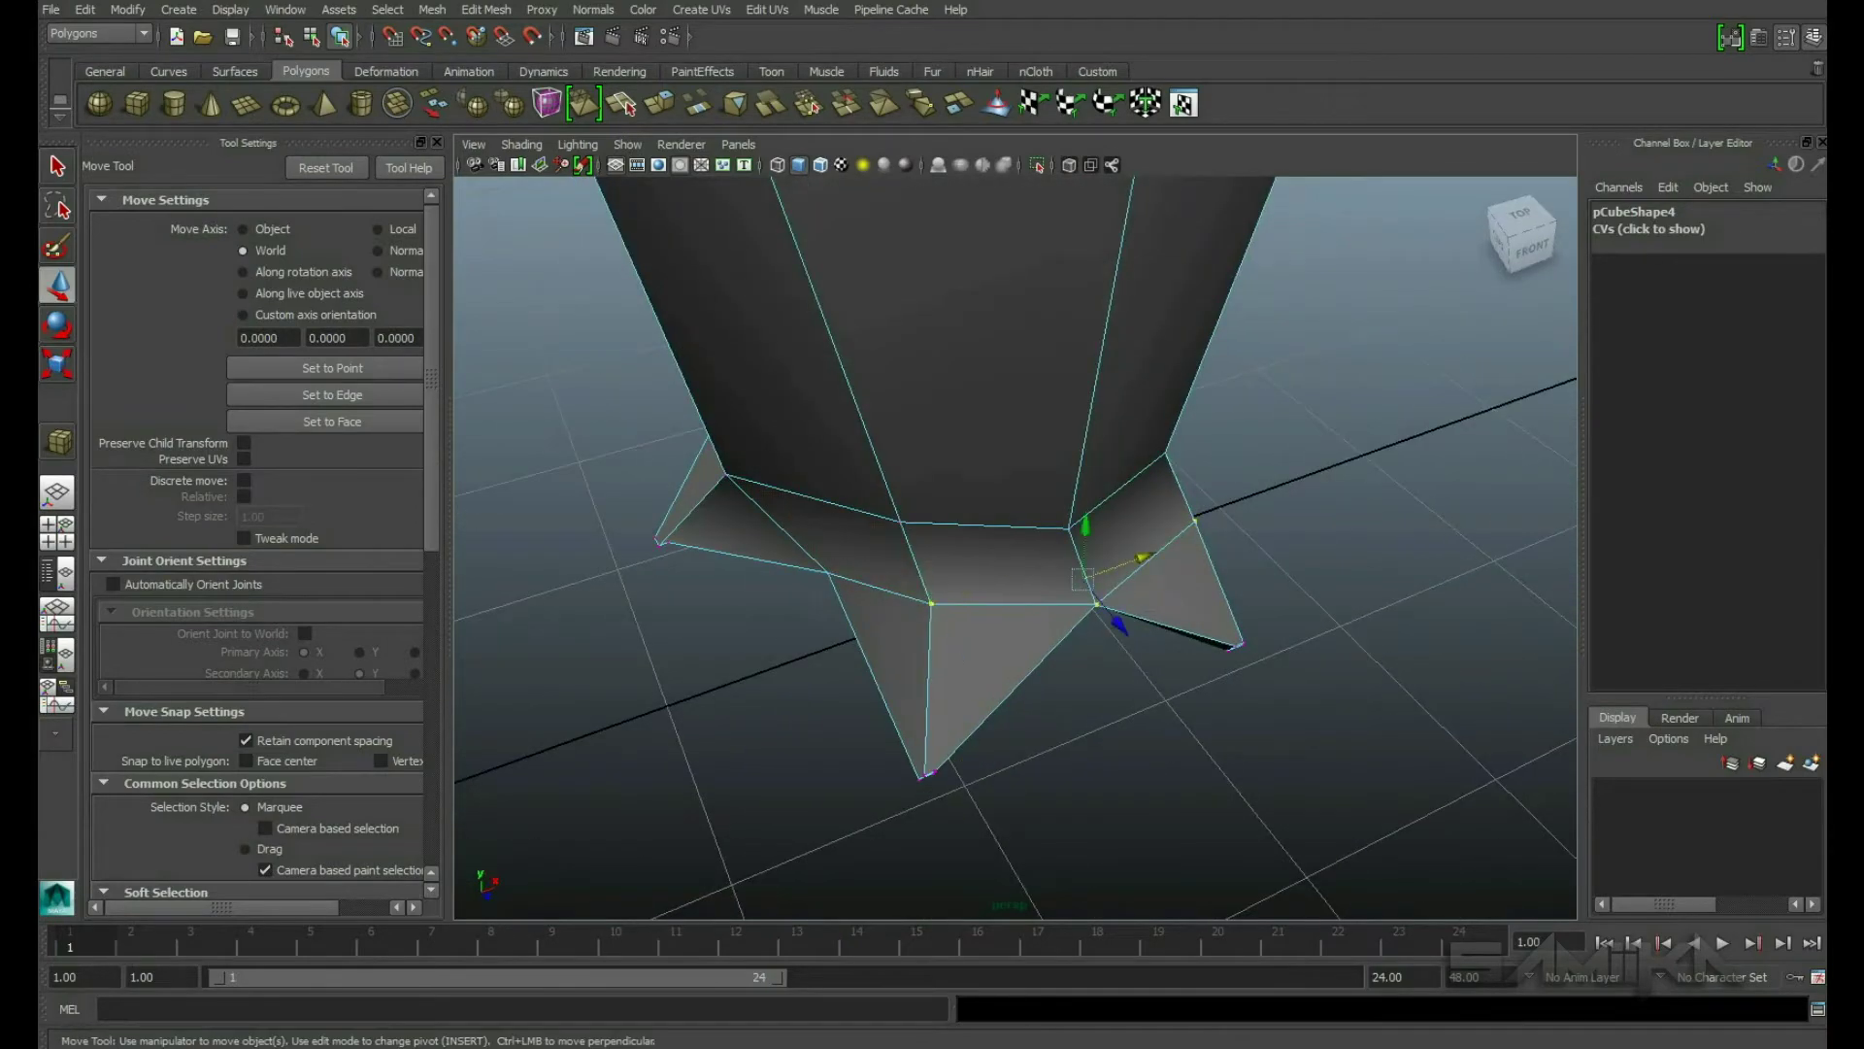
Step: Check the pCube4 leg's smooth preview, then scale it to stand under the round body
key("3")
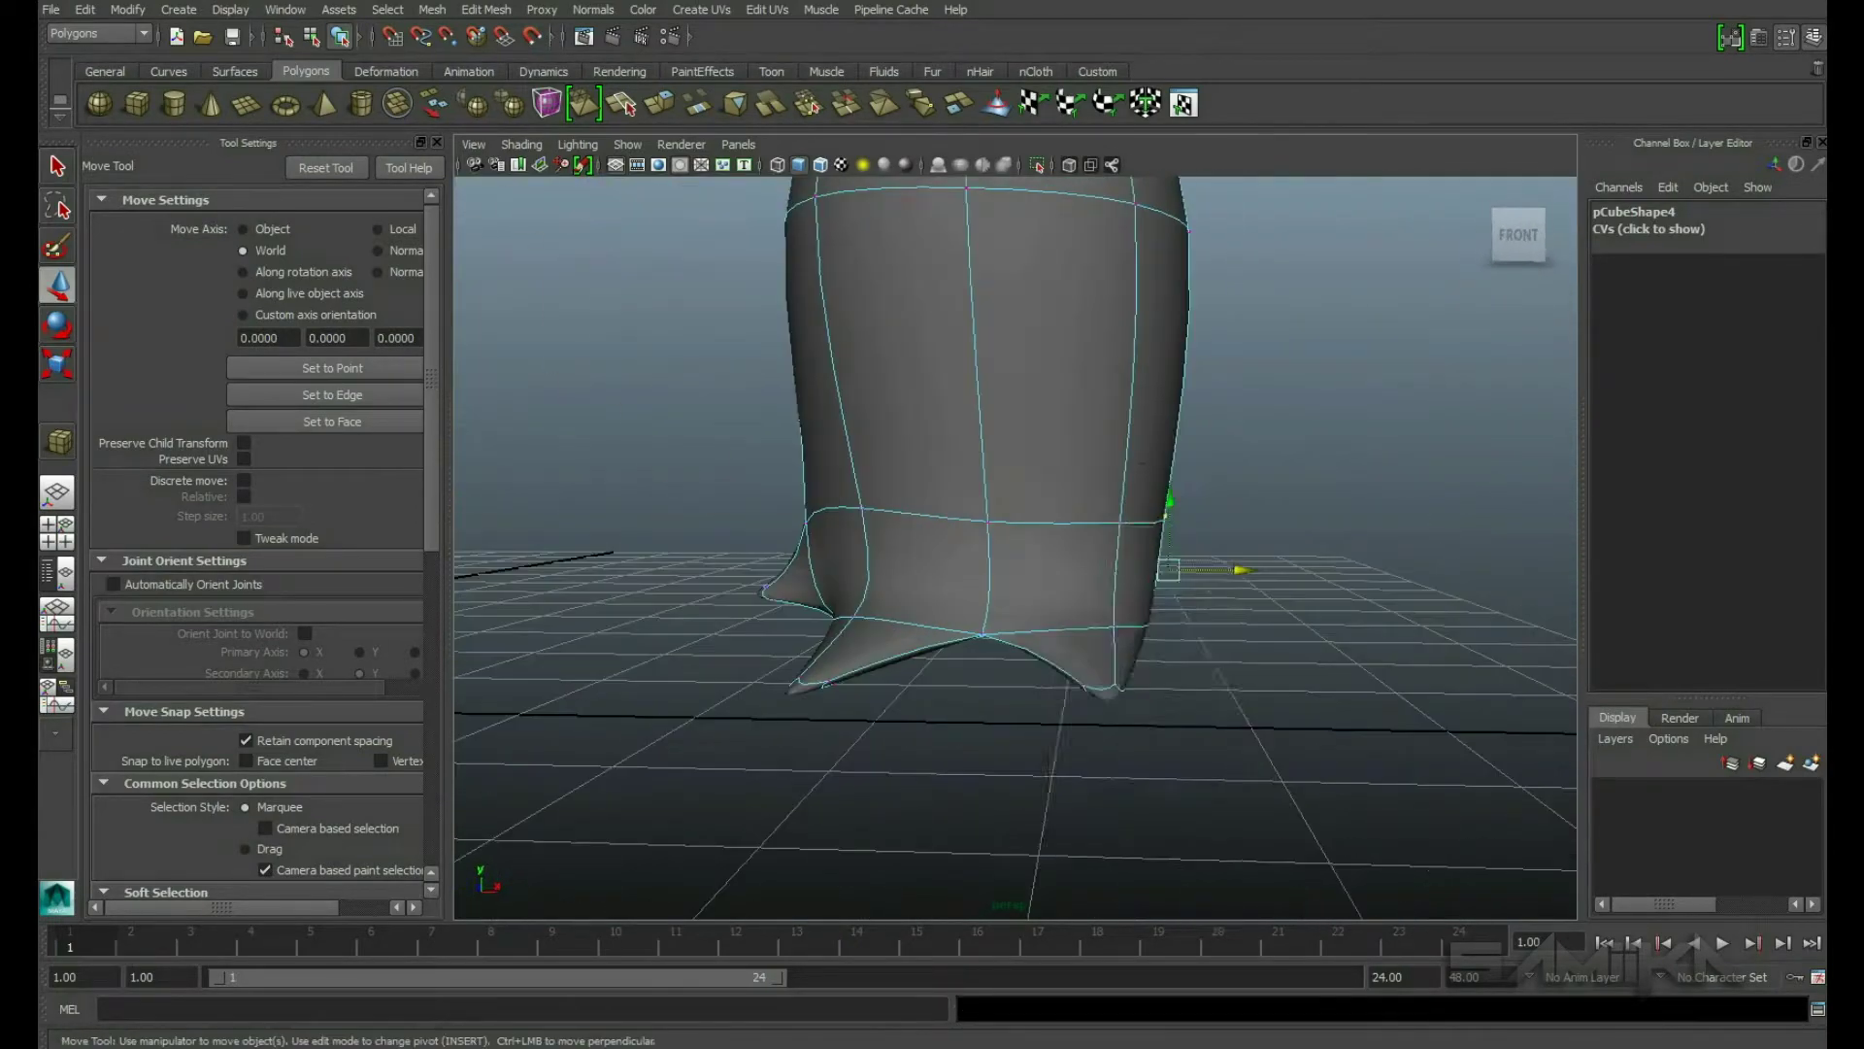
key("1")
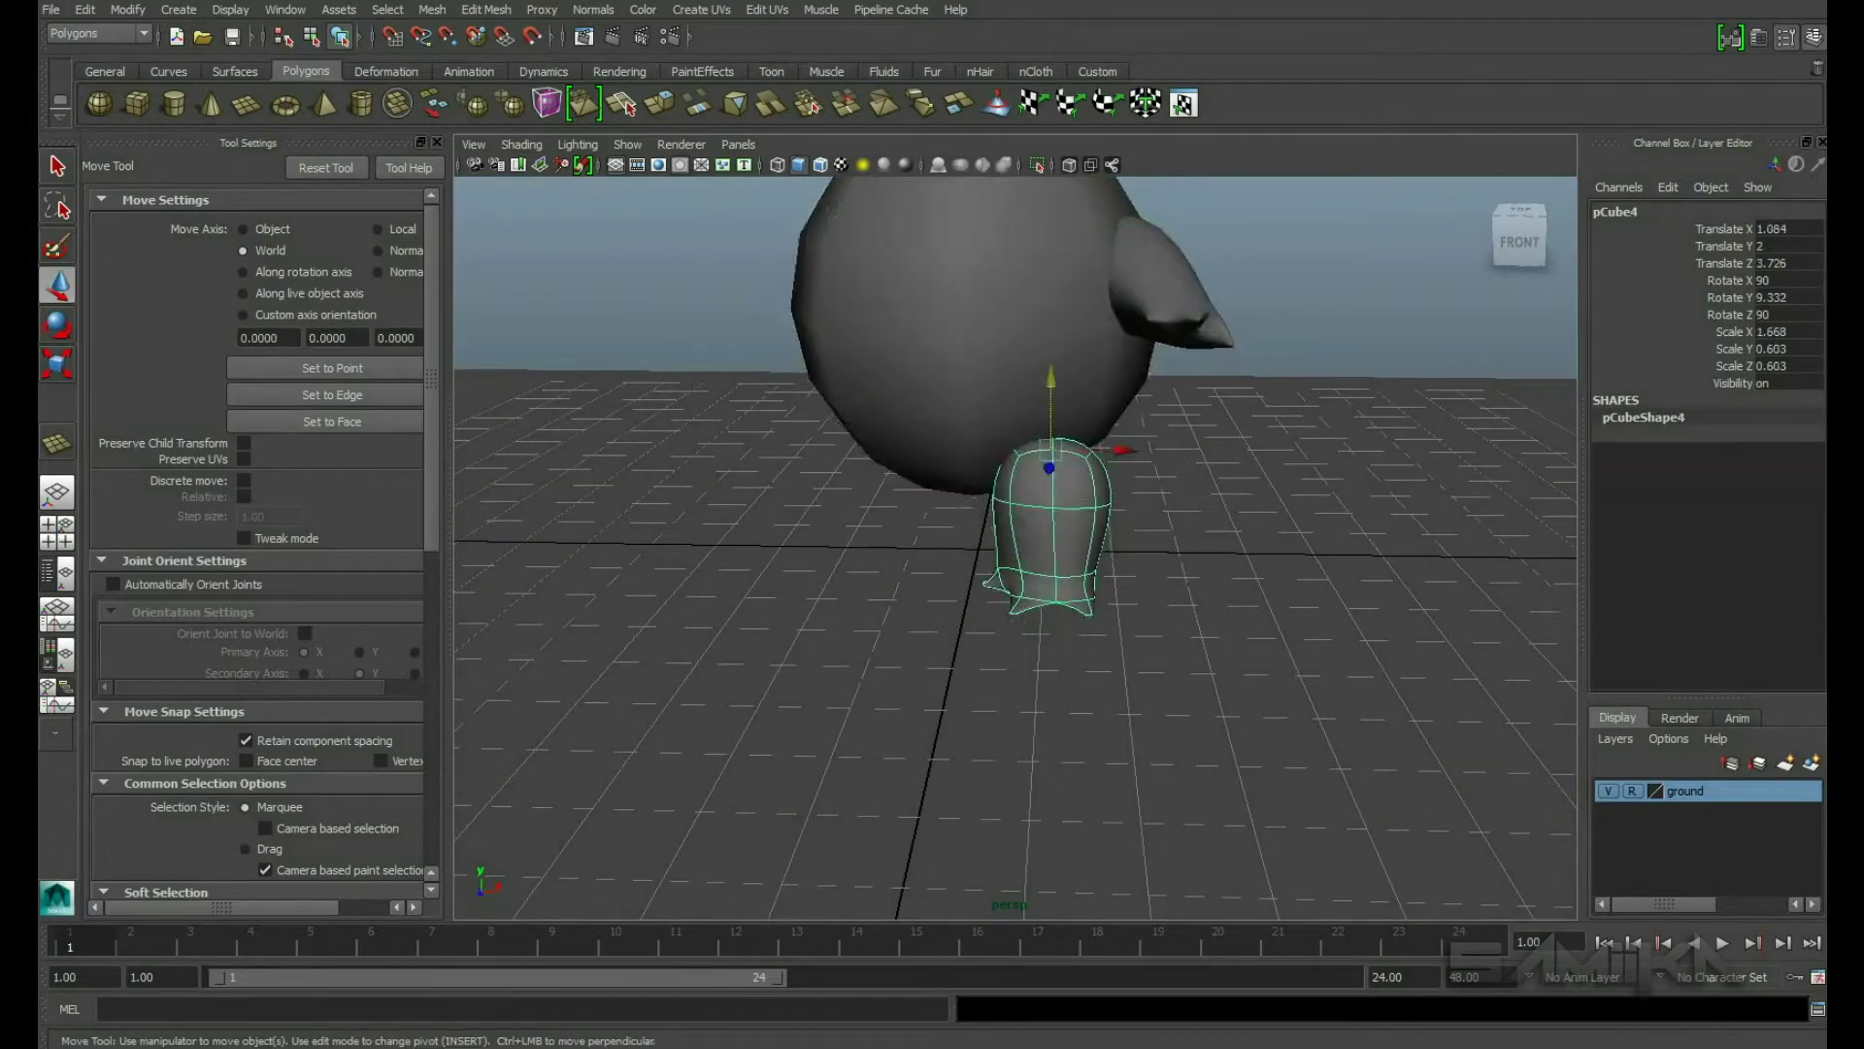
key("r")
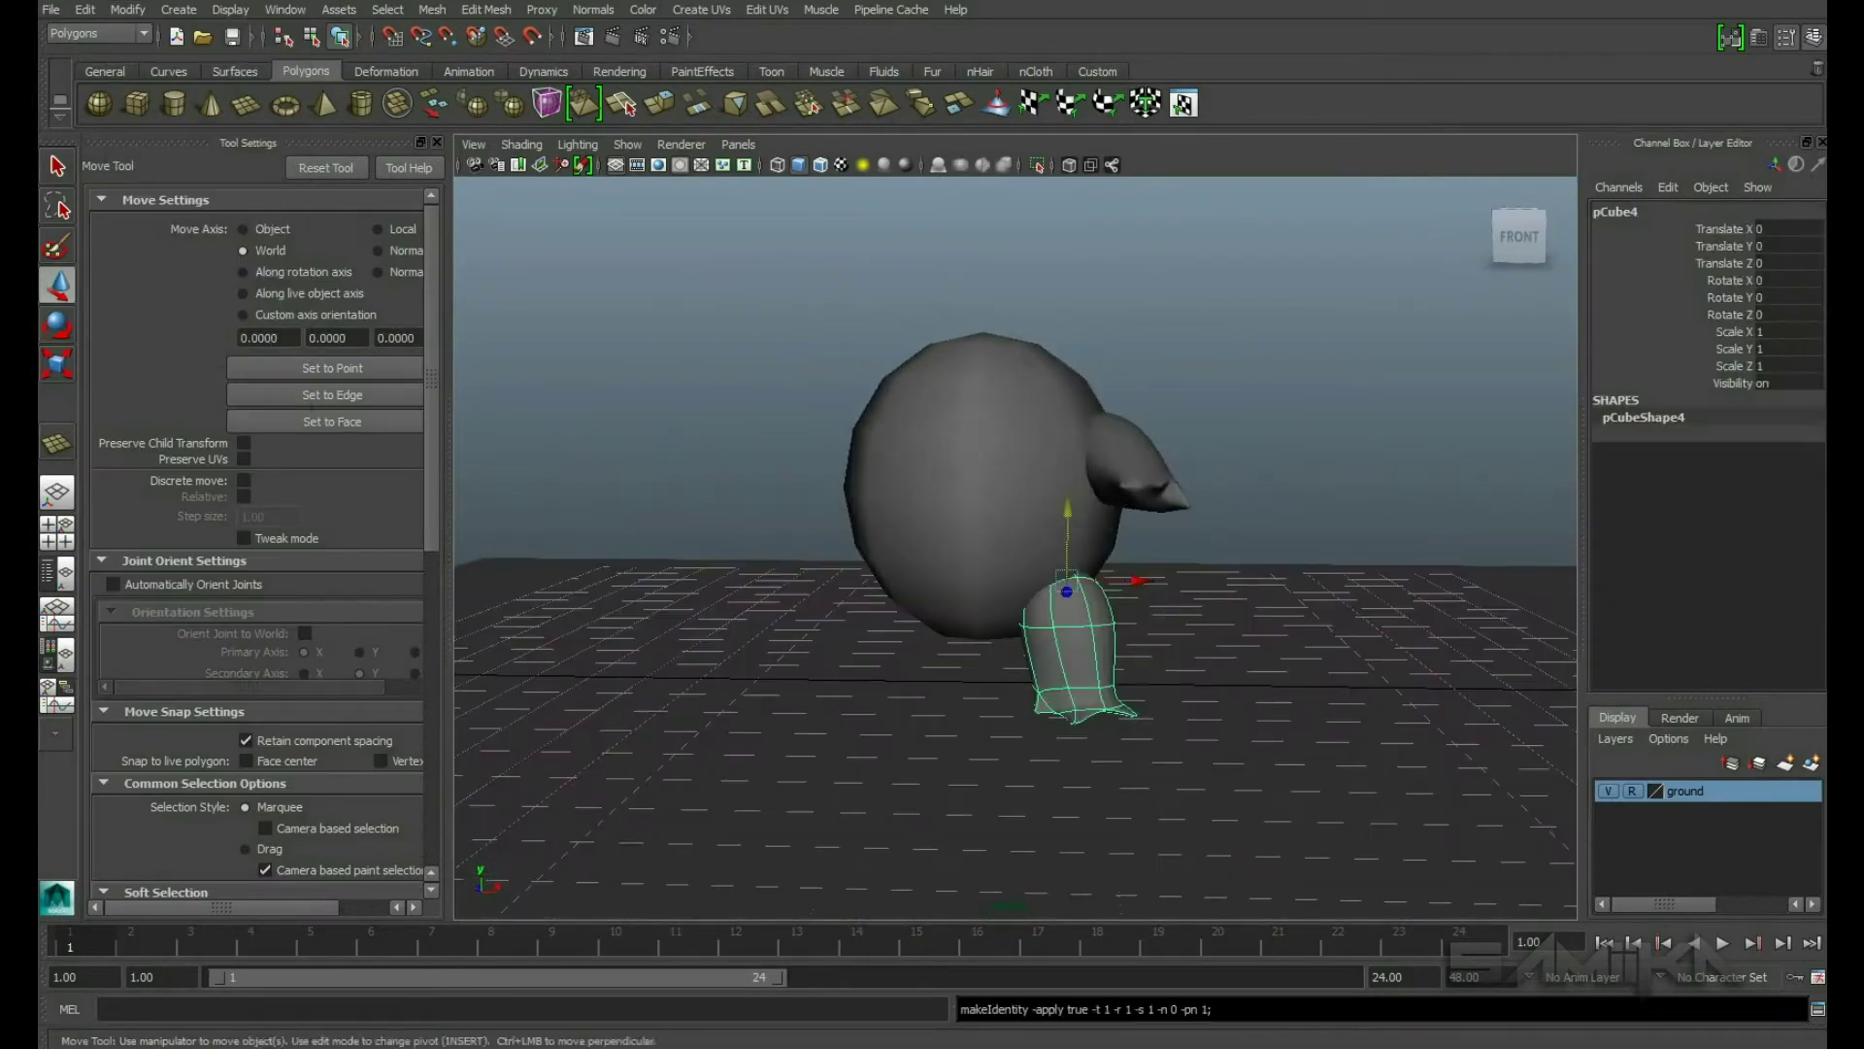
key("space")
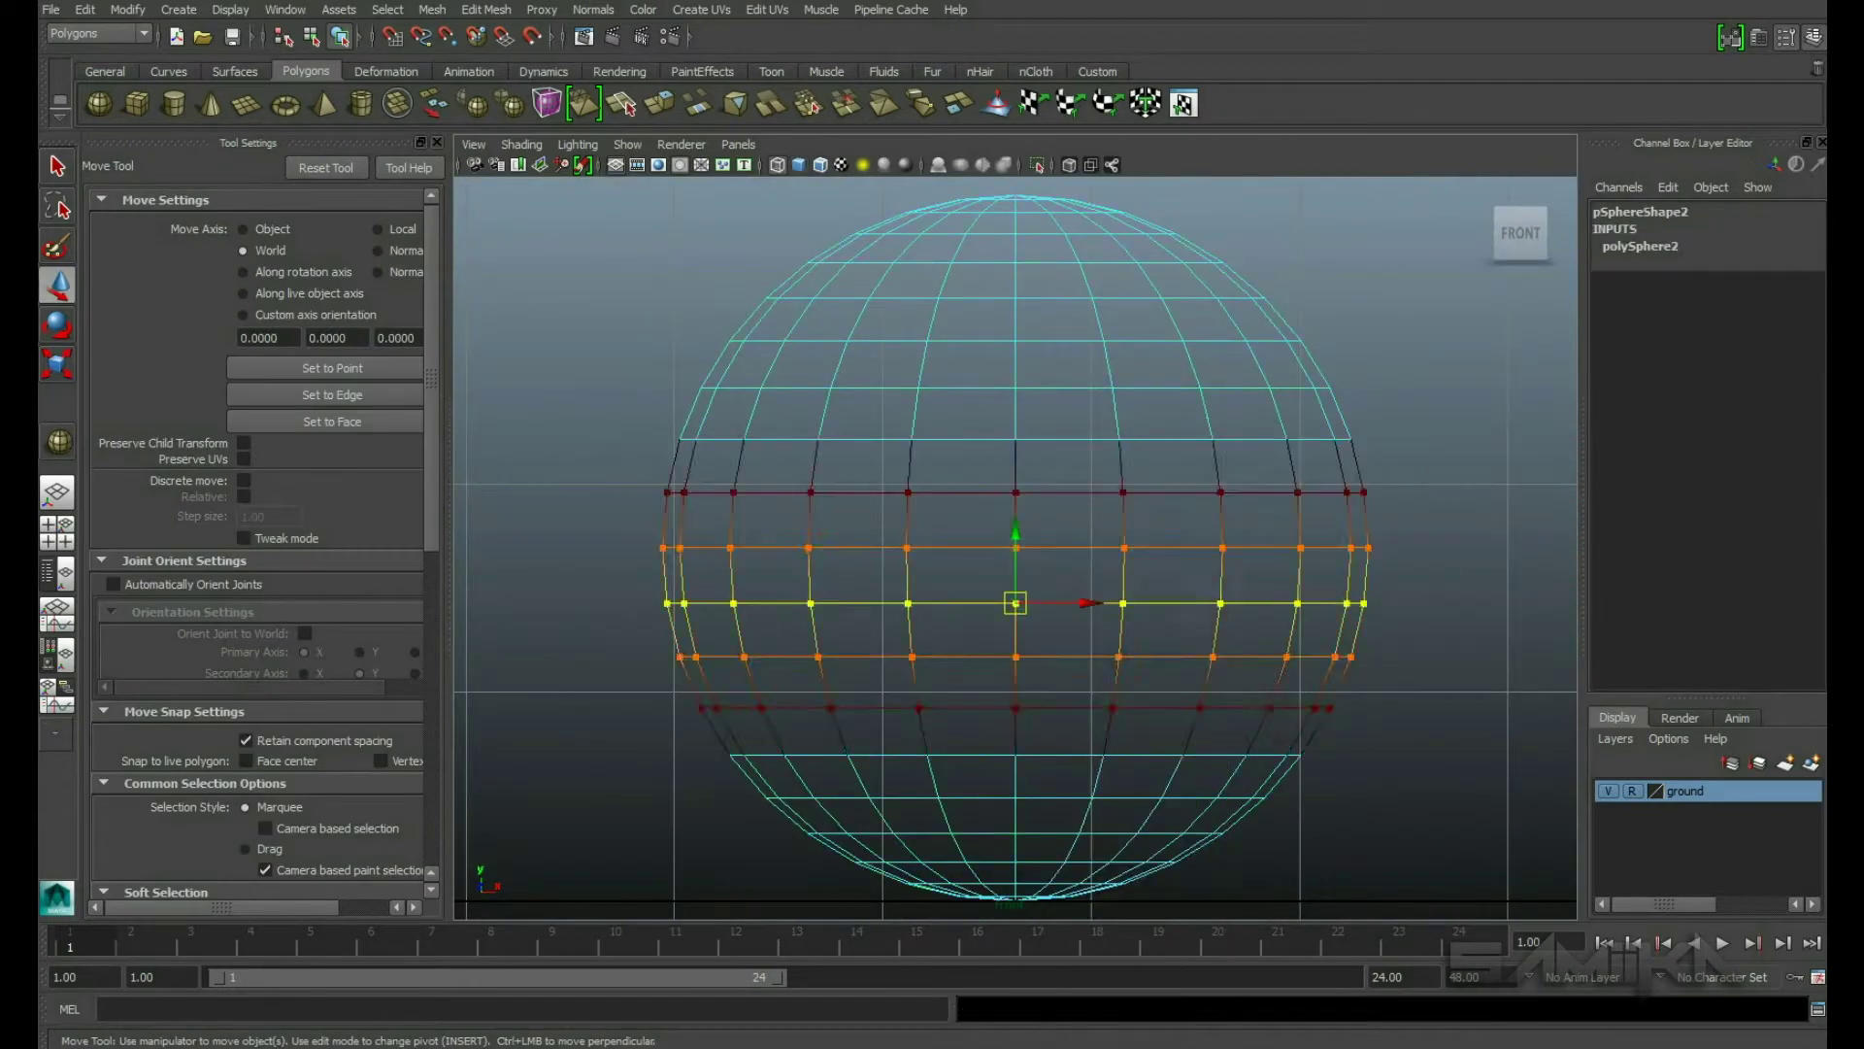
Step: Draw a thin torus pTorus1 (radius 2.077, section radius 0.2) on the grid by the foot
key("space")
key("space")
key("space")
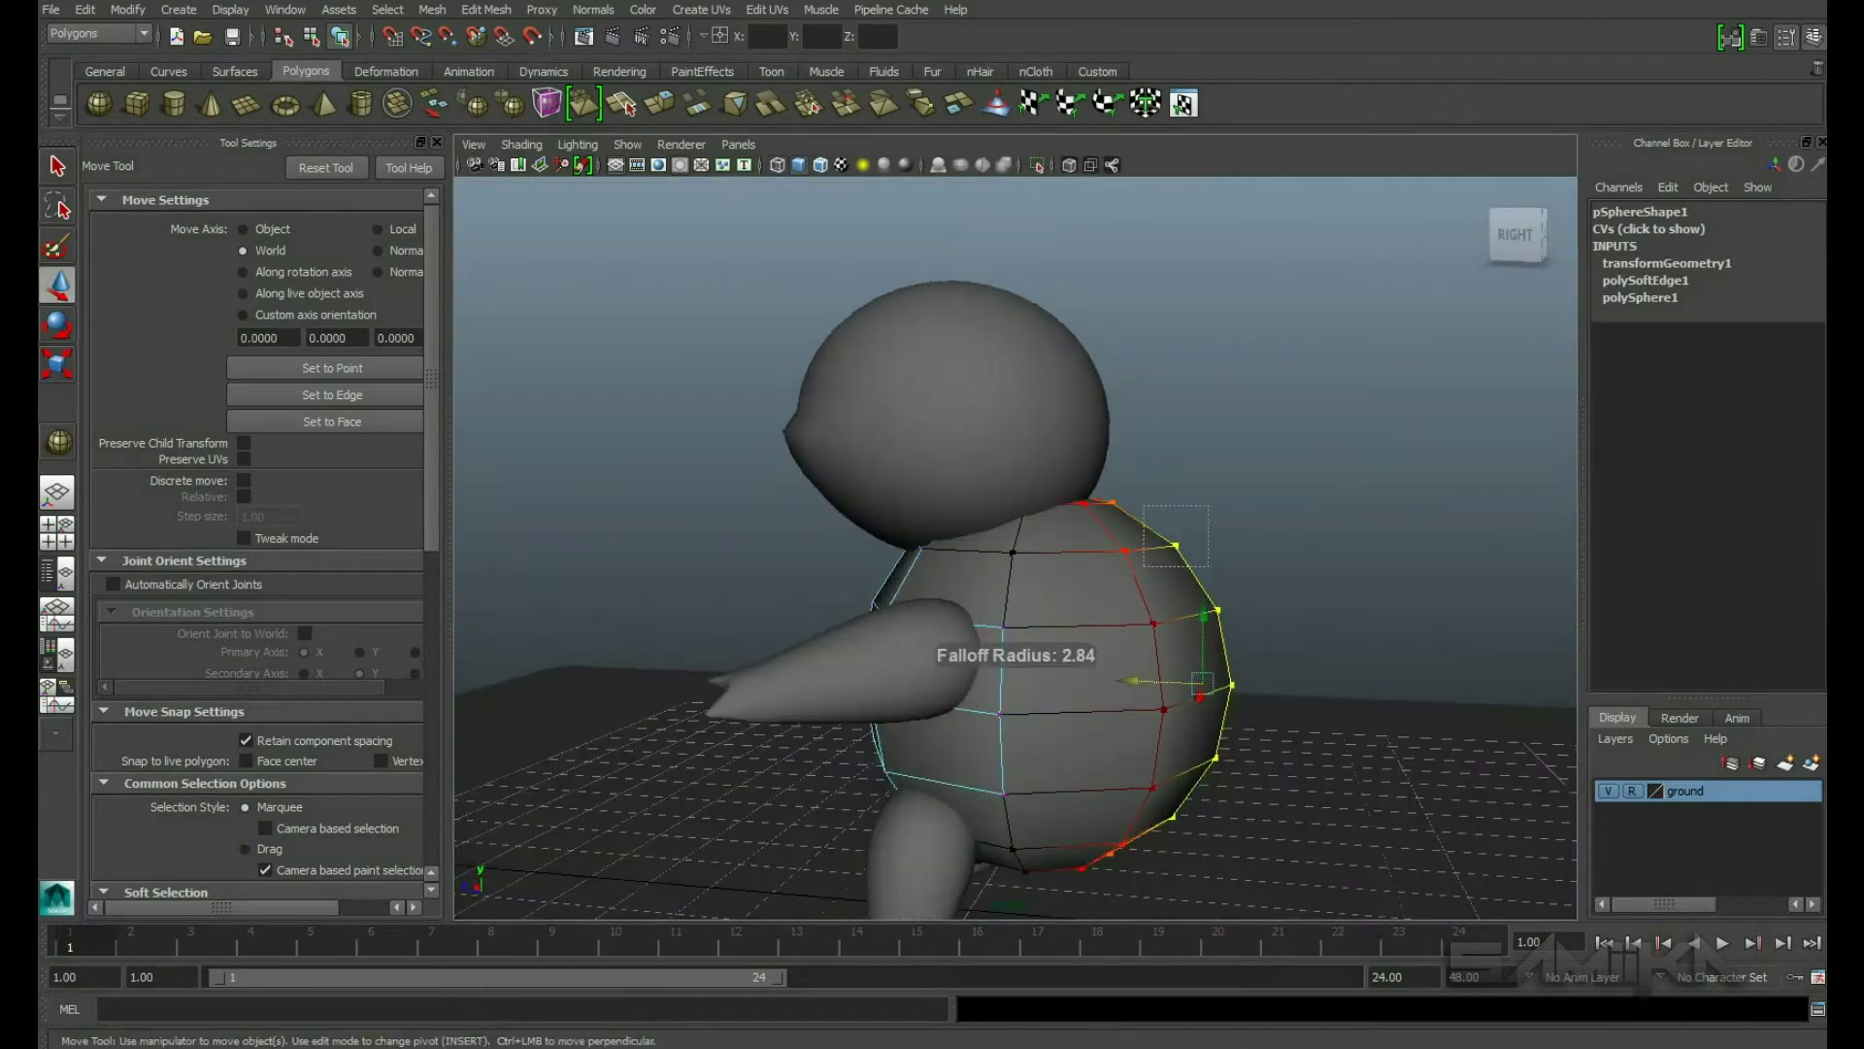
left_click_drag(971, 583, 874, 592, "alt")
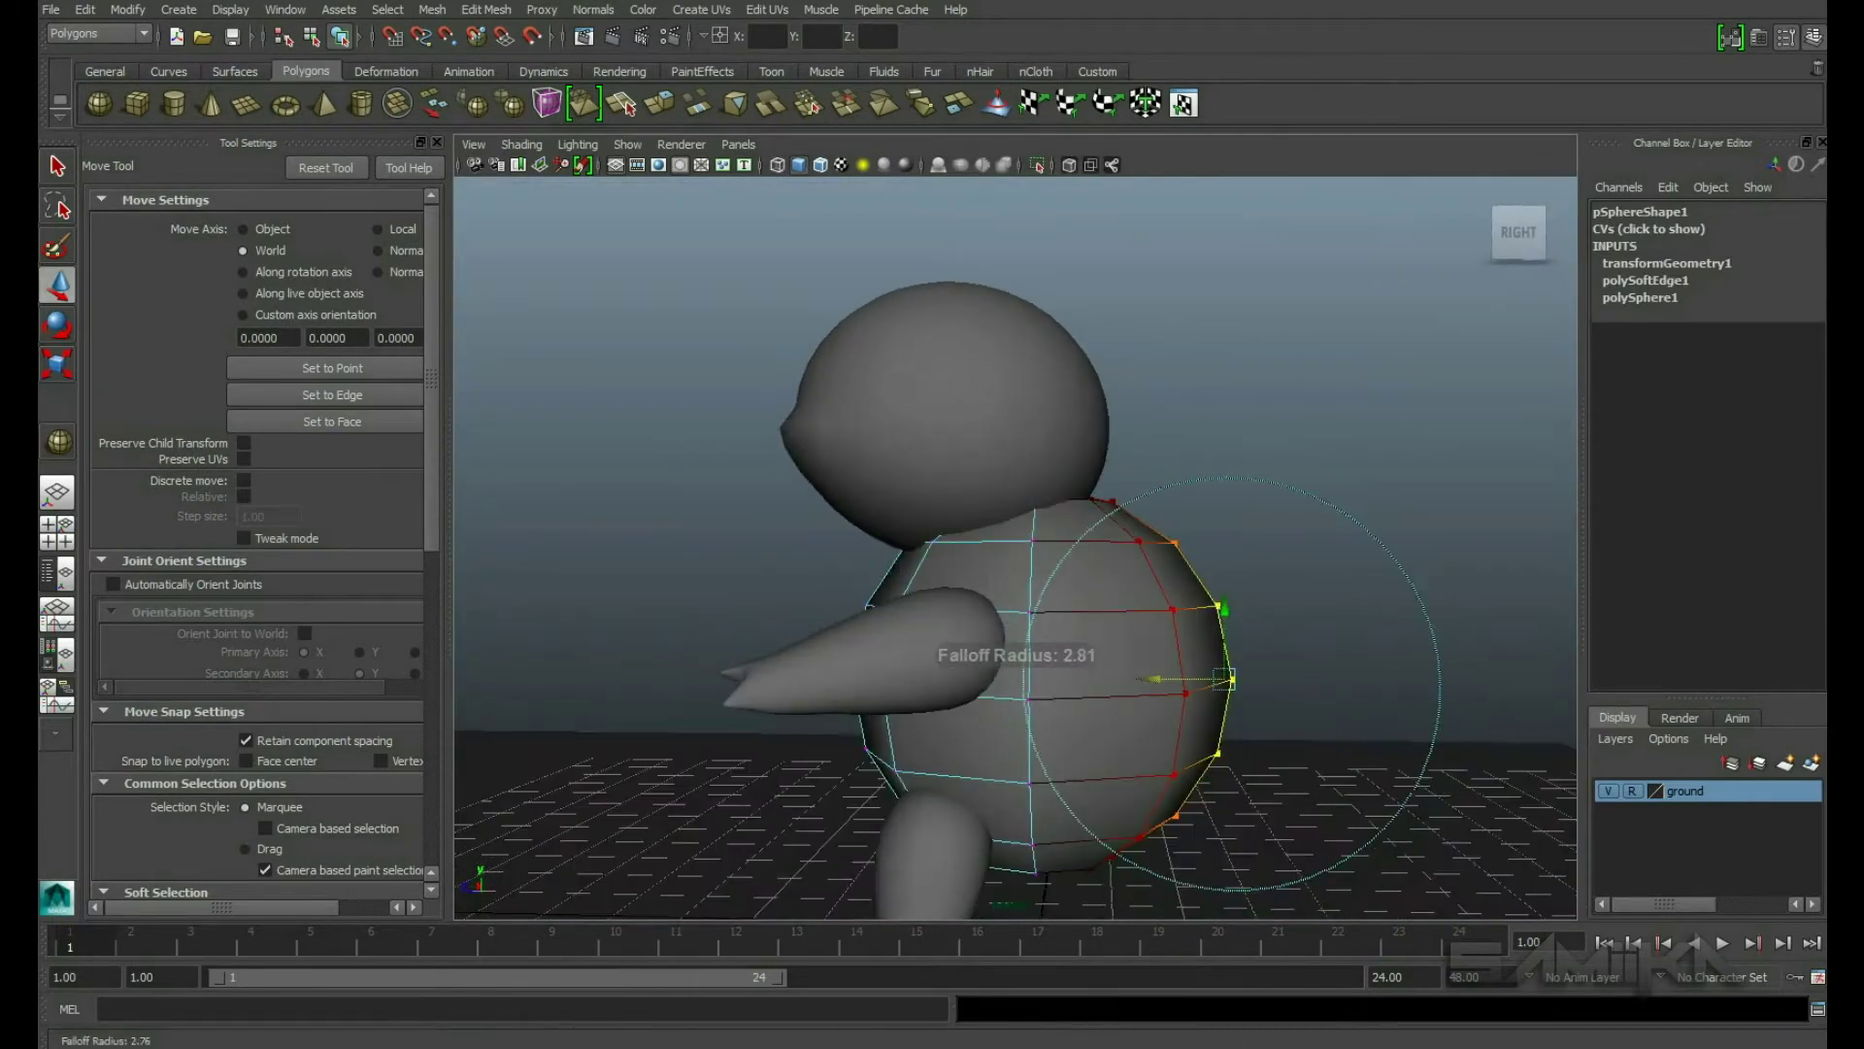
left_click_drag(1015, 544, 873, 553, "alt")
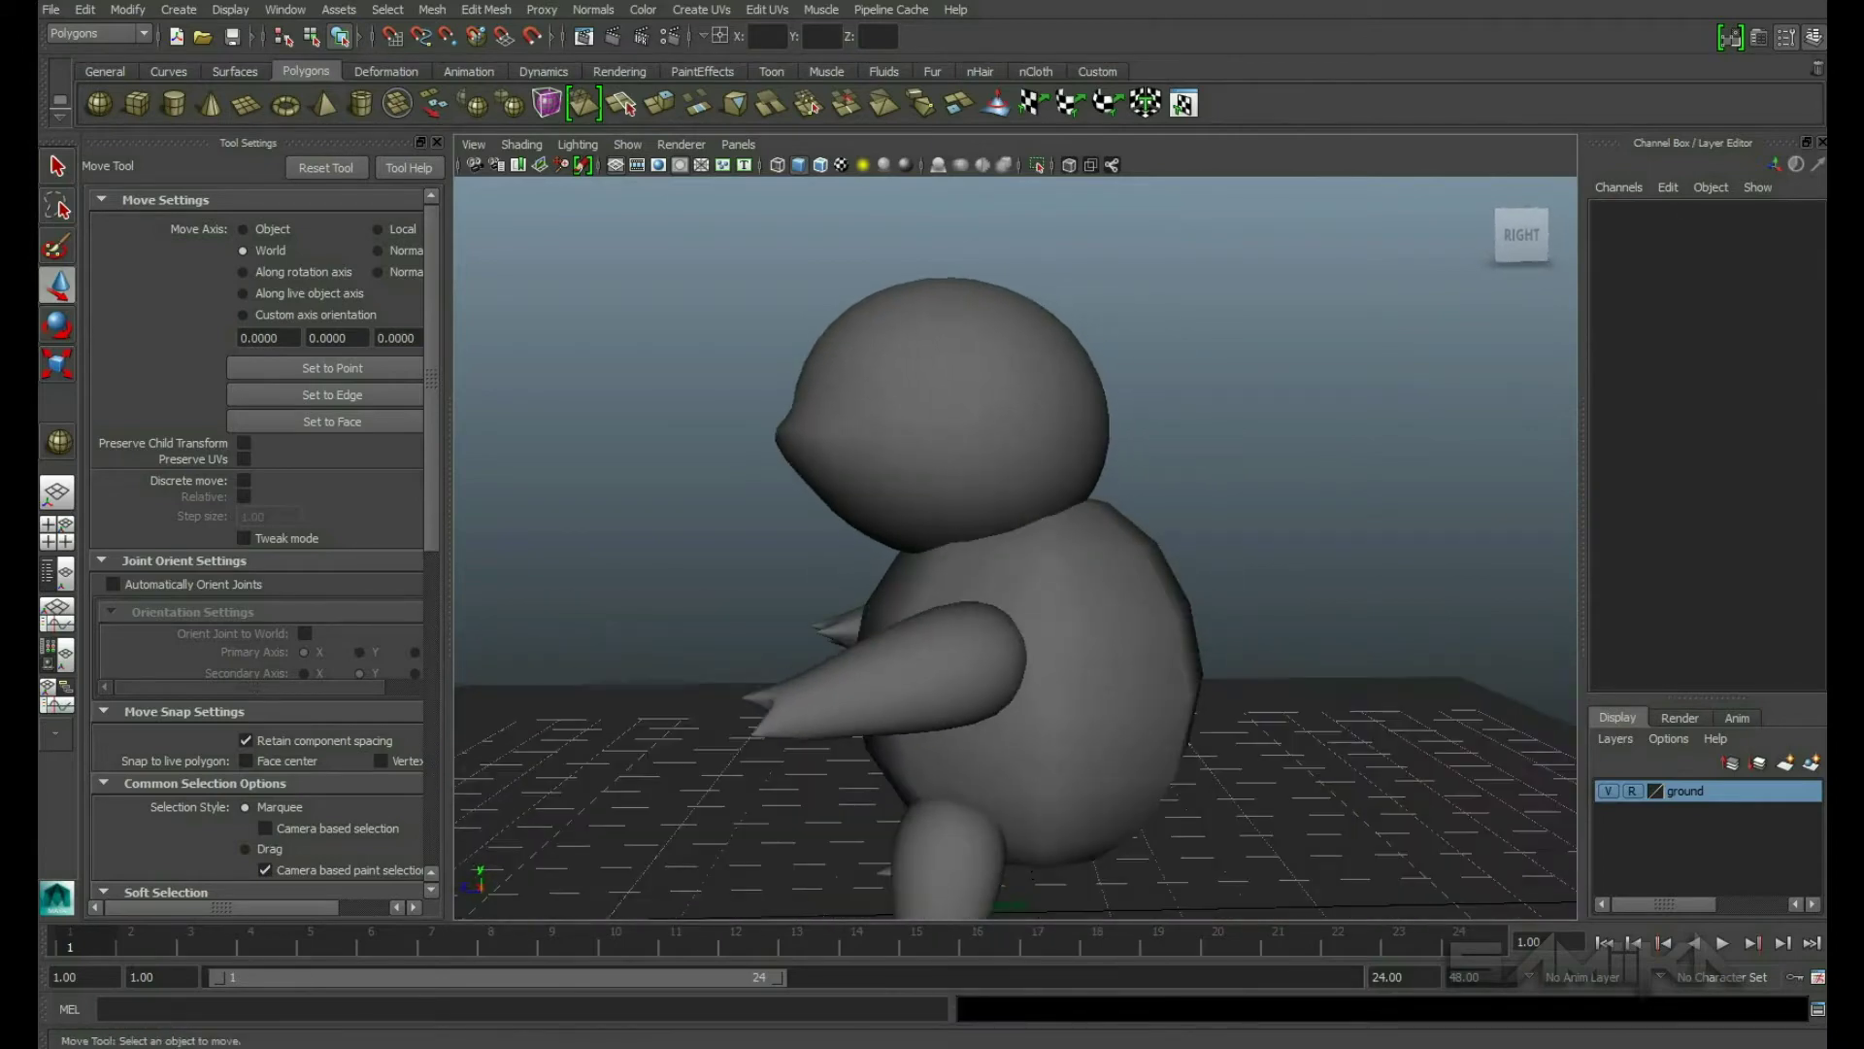
left_click(285, 104)
left_click_drag(918, 786, 1106, 791)
left_click_drag(1028, 660, 1054, 680)
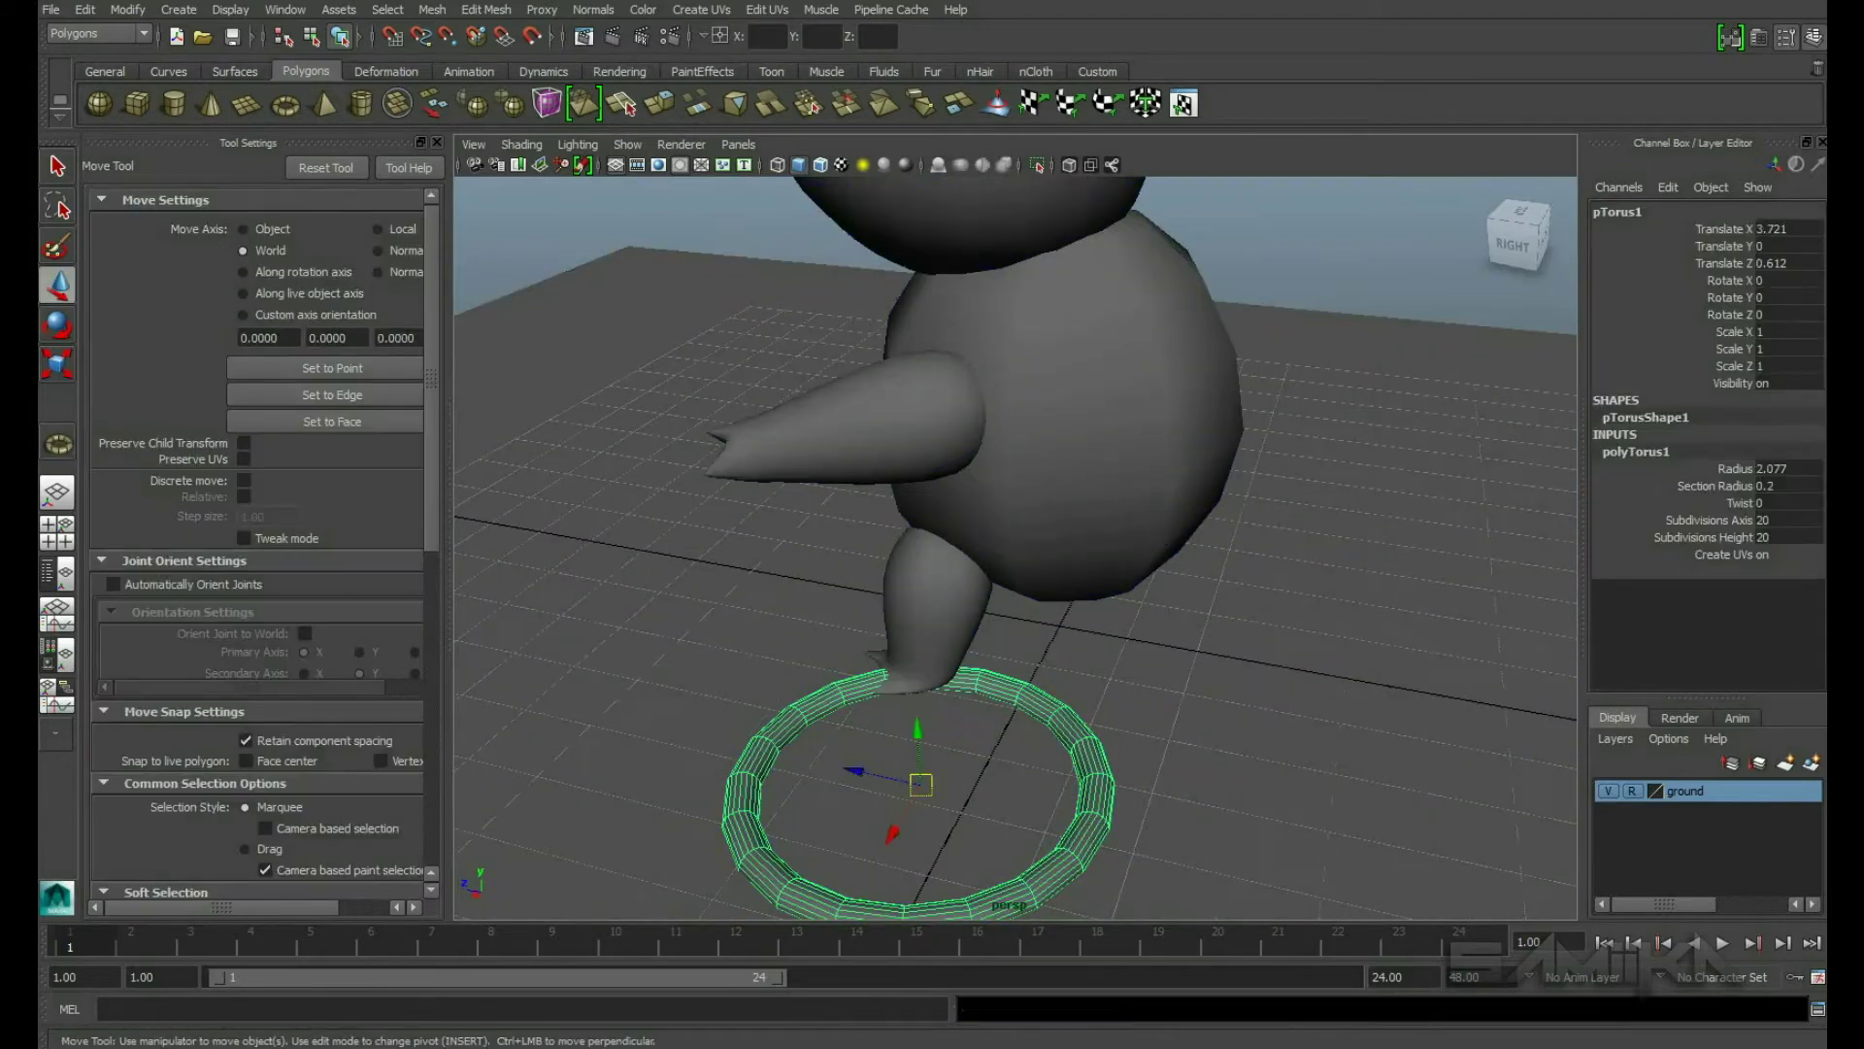
Step: Change the torus axis subdivisions, then rotate it X 90 and scale it
left_click(1709, 519)
middle_click_drag(971, 582, 874, 582)
left_click_drag(971, 583, 1029, 544, "alt")
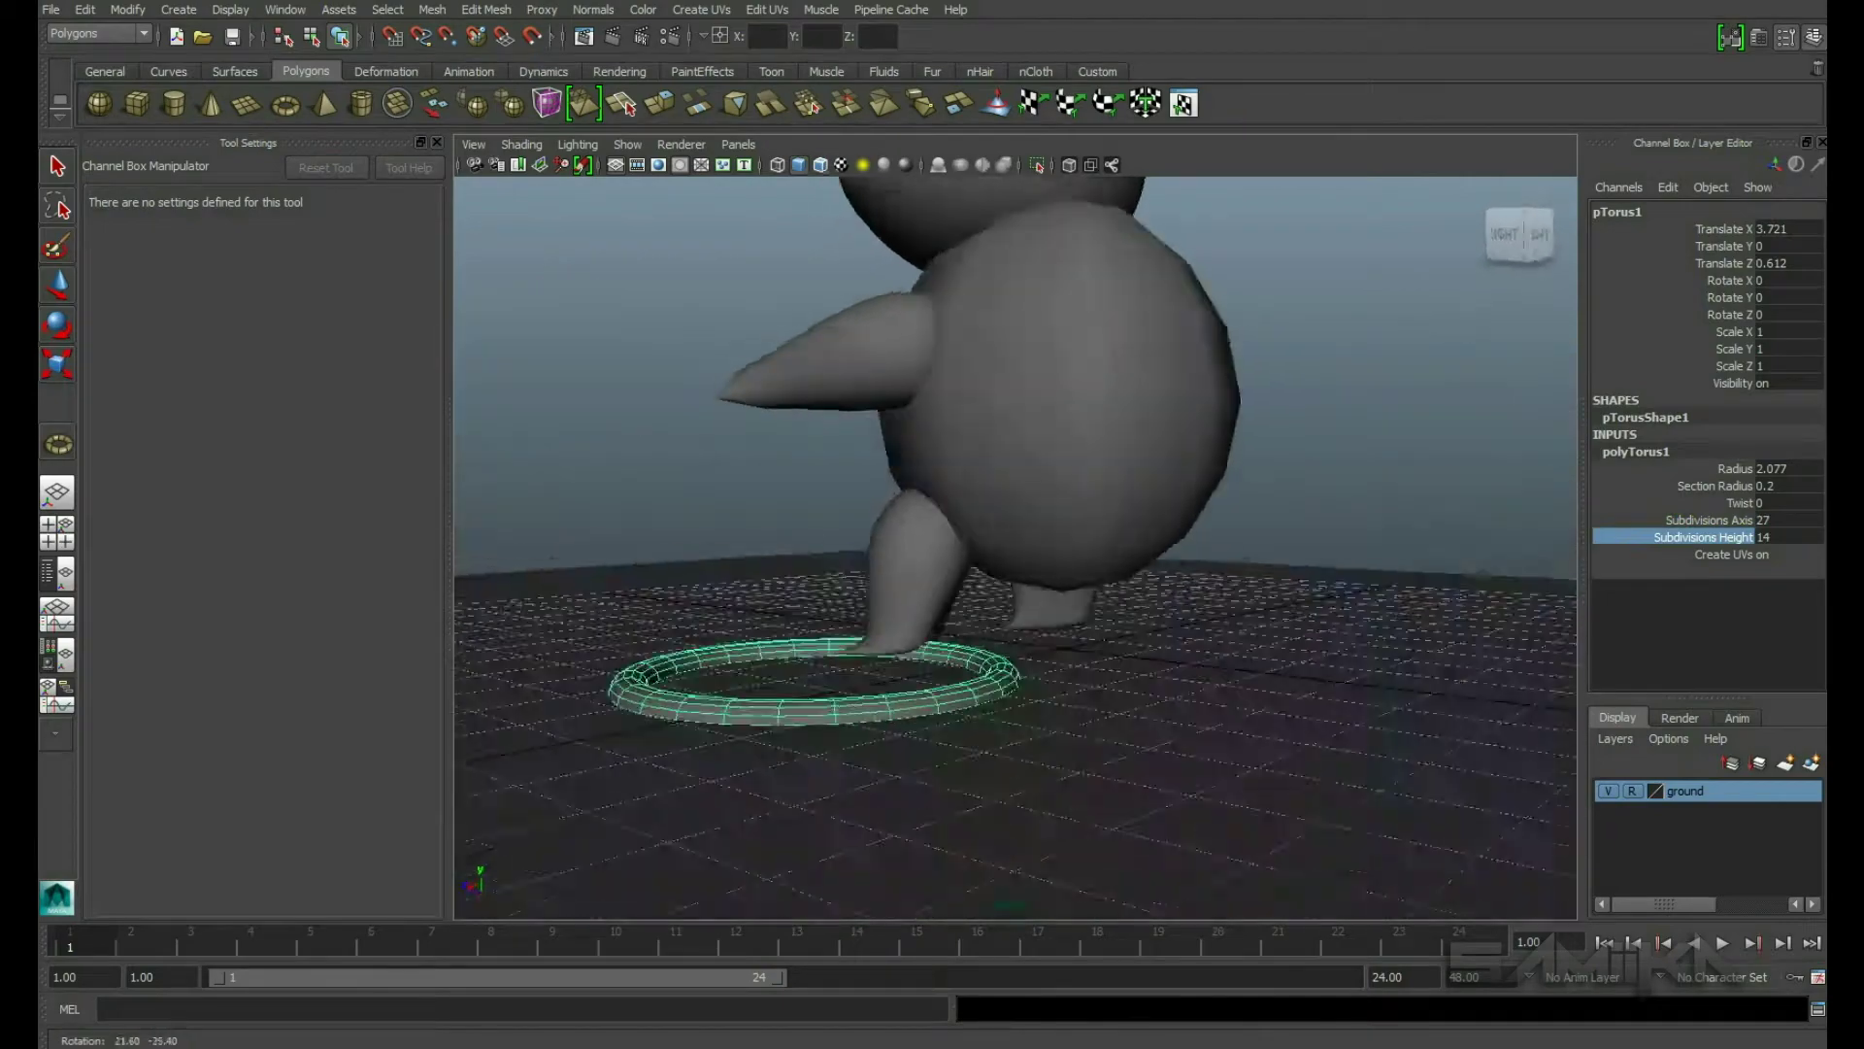
key("e")
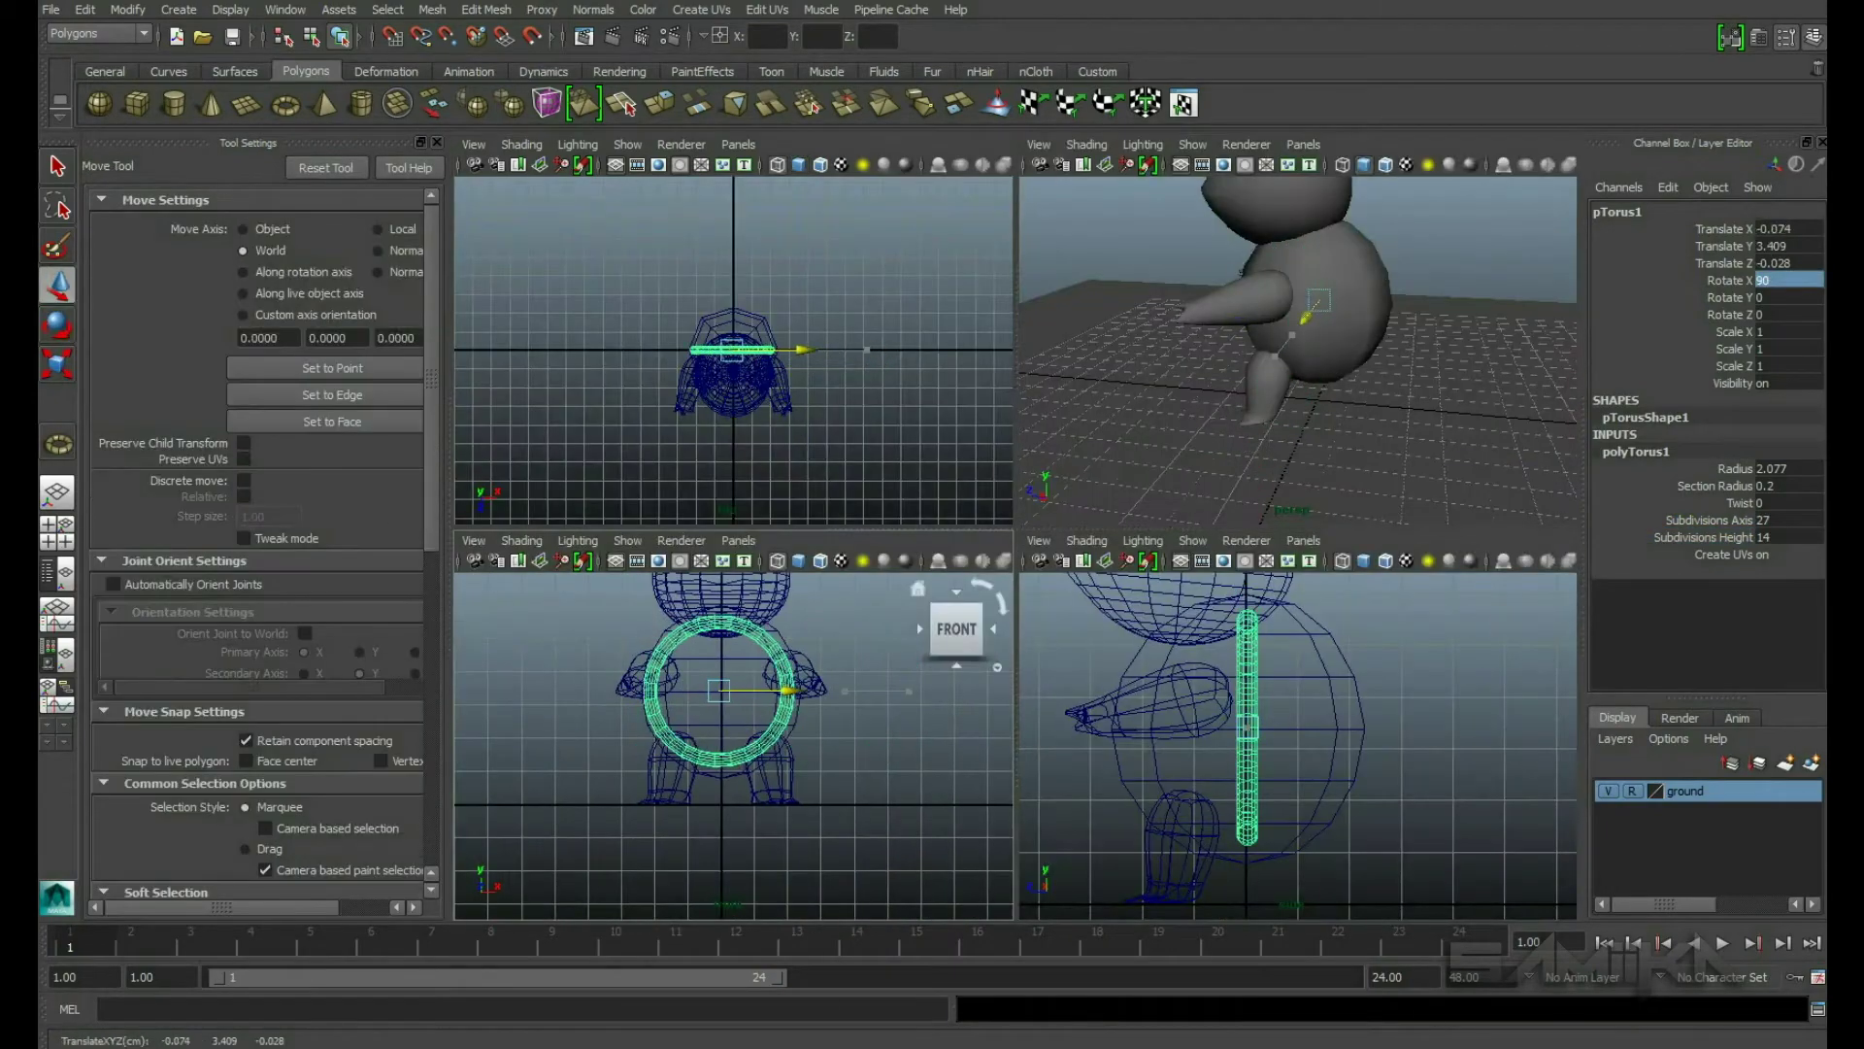
key("space")
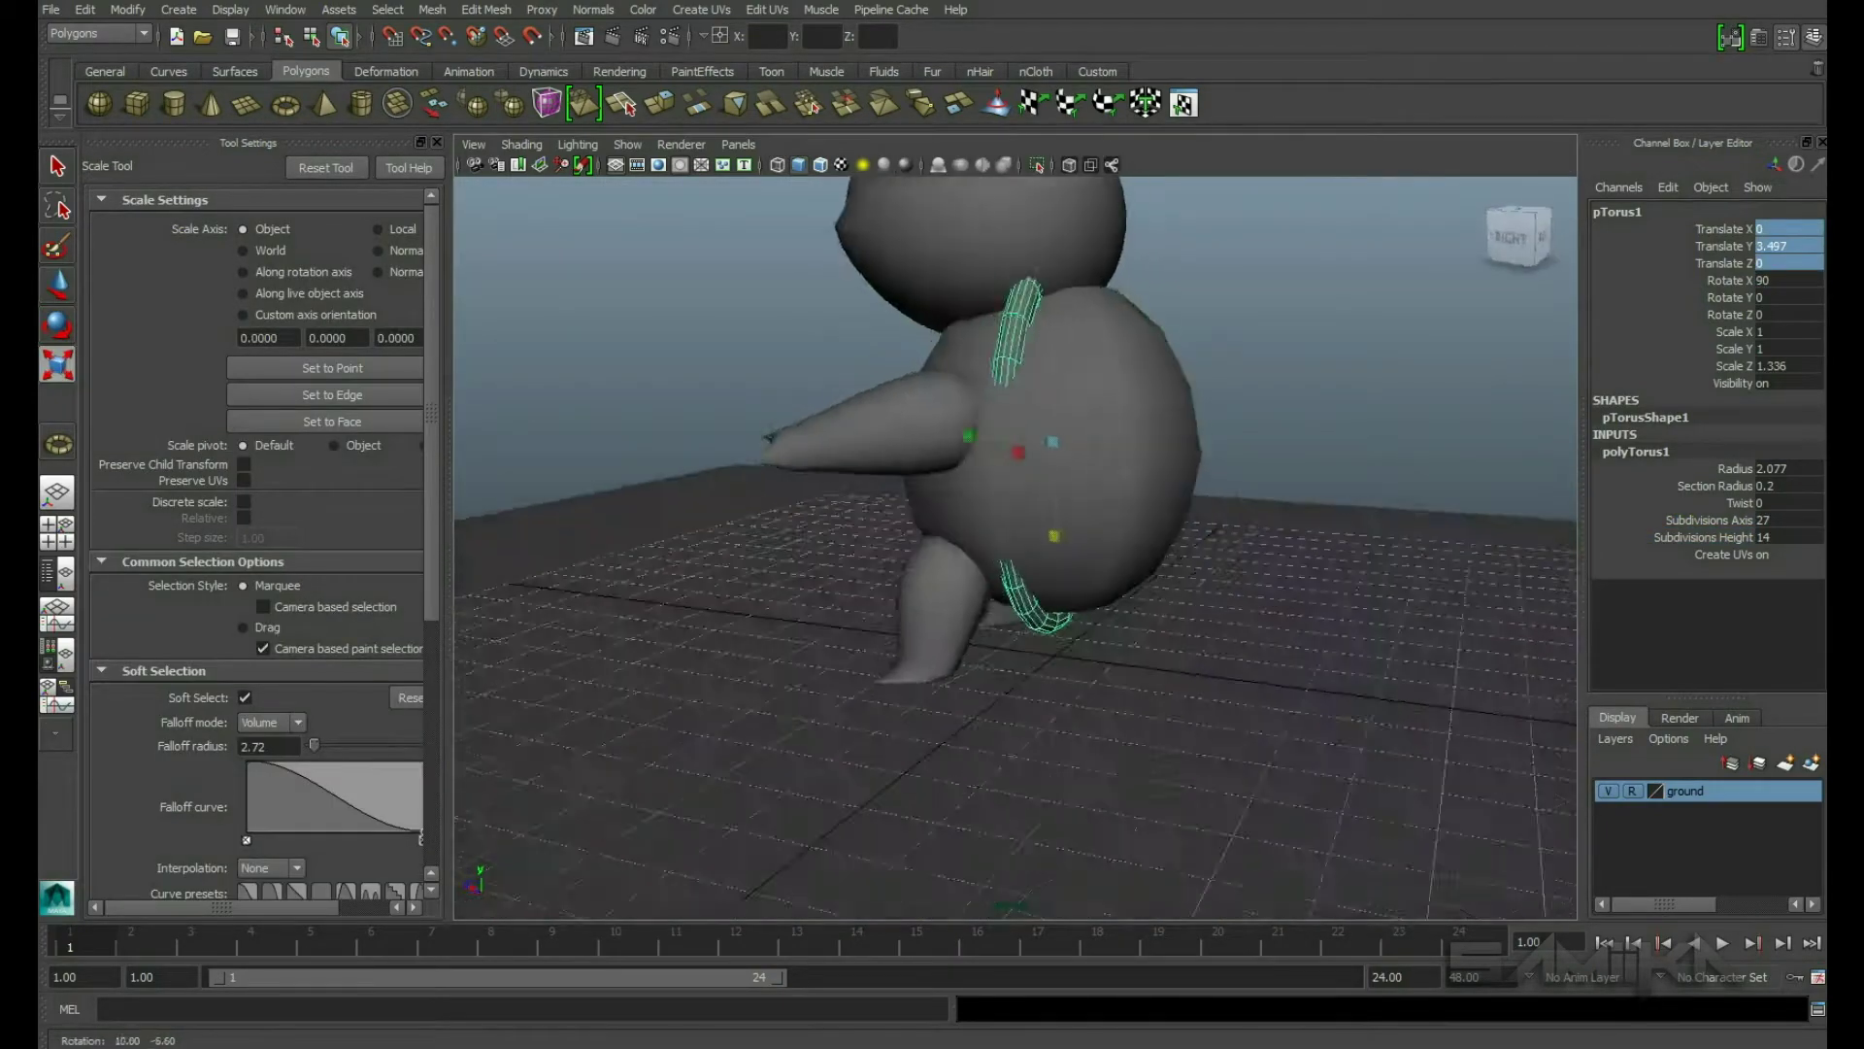
key("r")
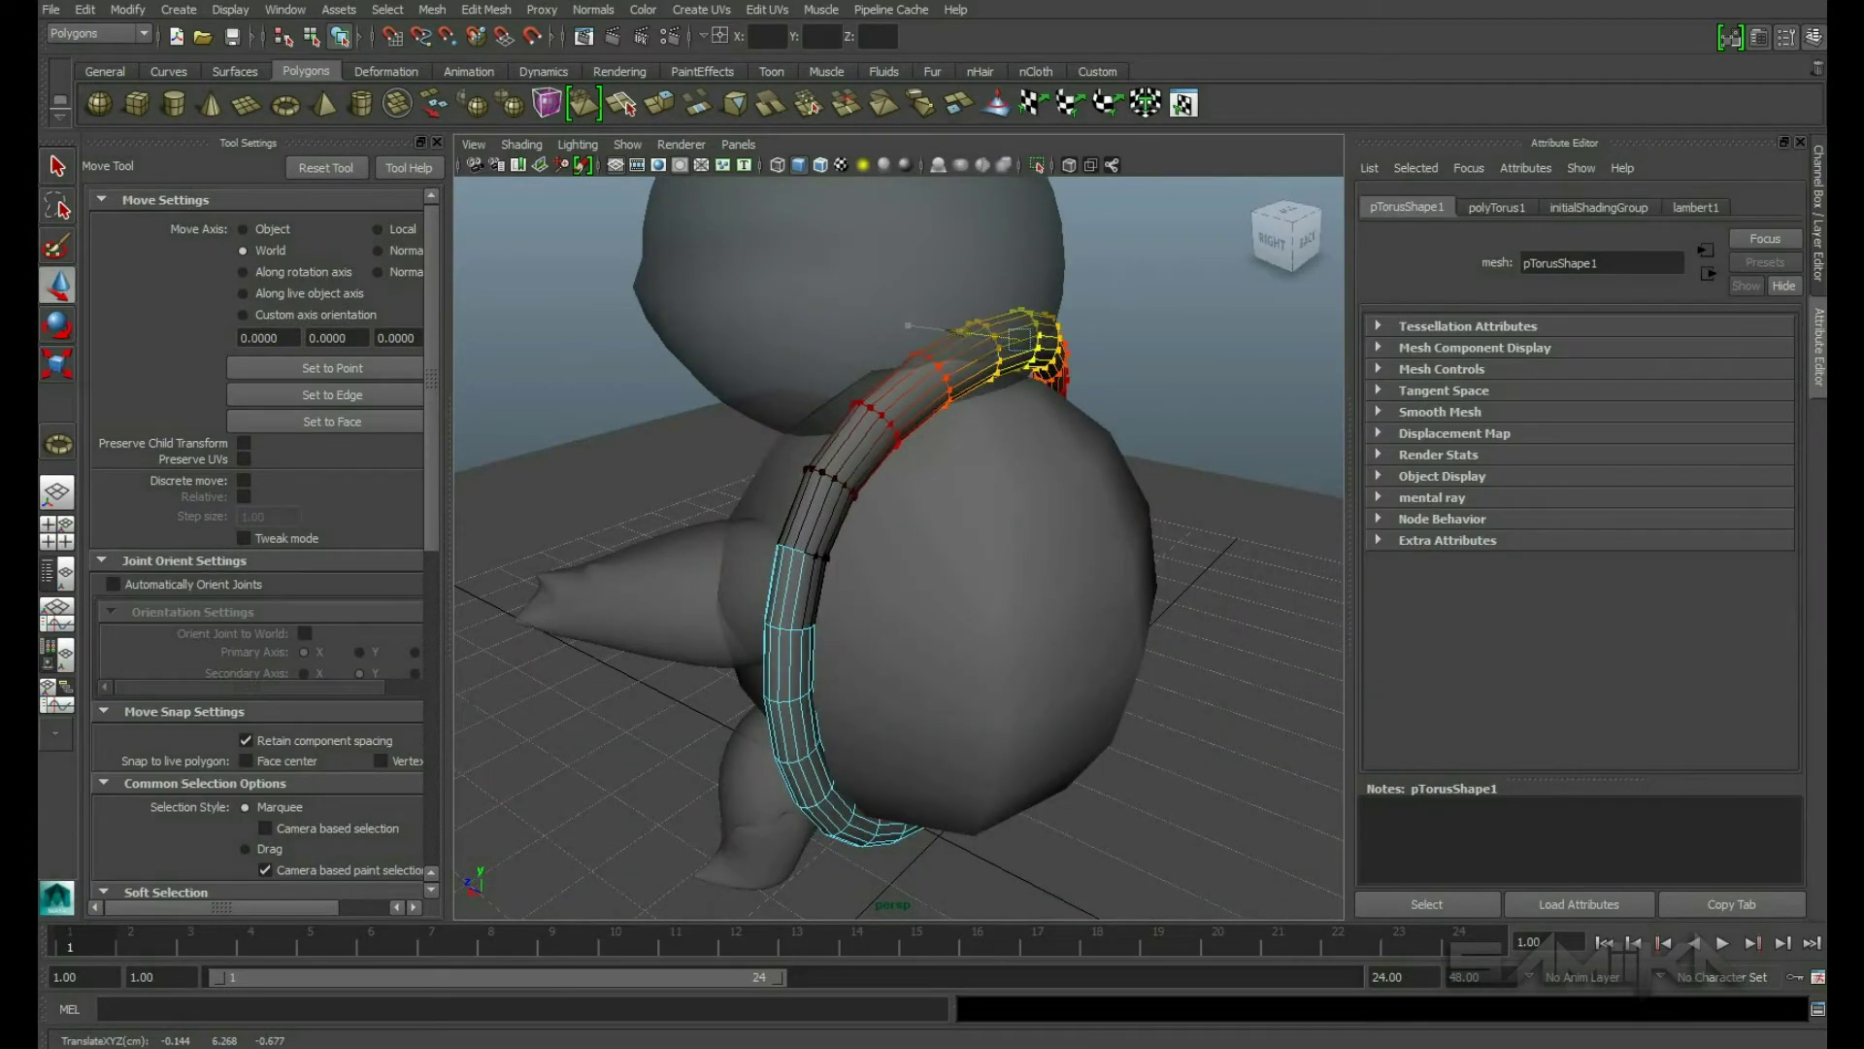
Step: Soft-select the torus vertices and shape the rim to follow the shell's edge
left_click_drag(893, 505, 816, 621, "alt")
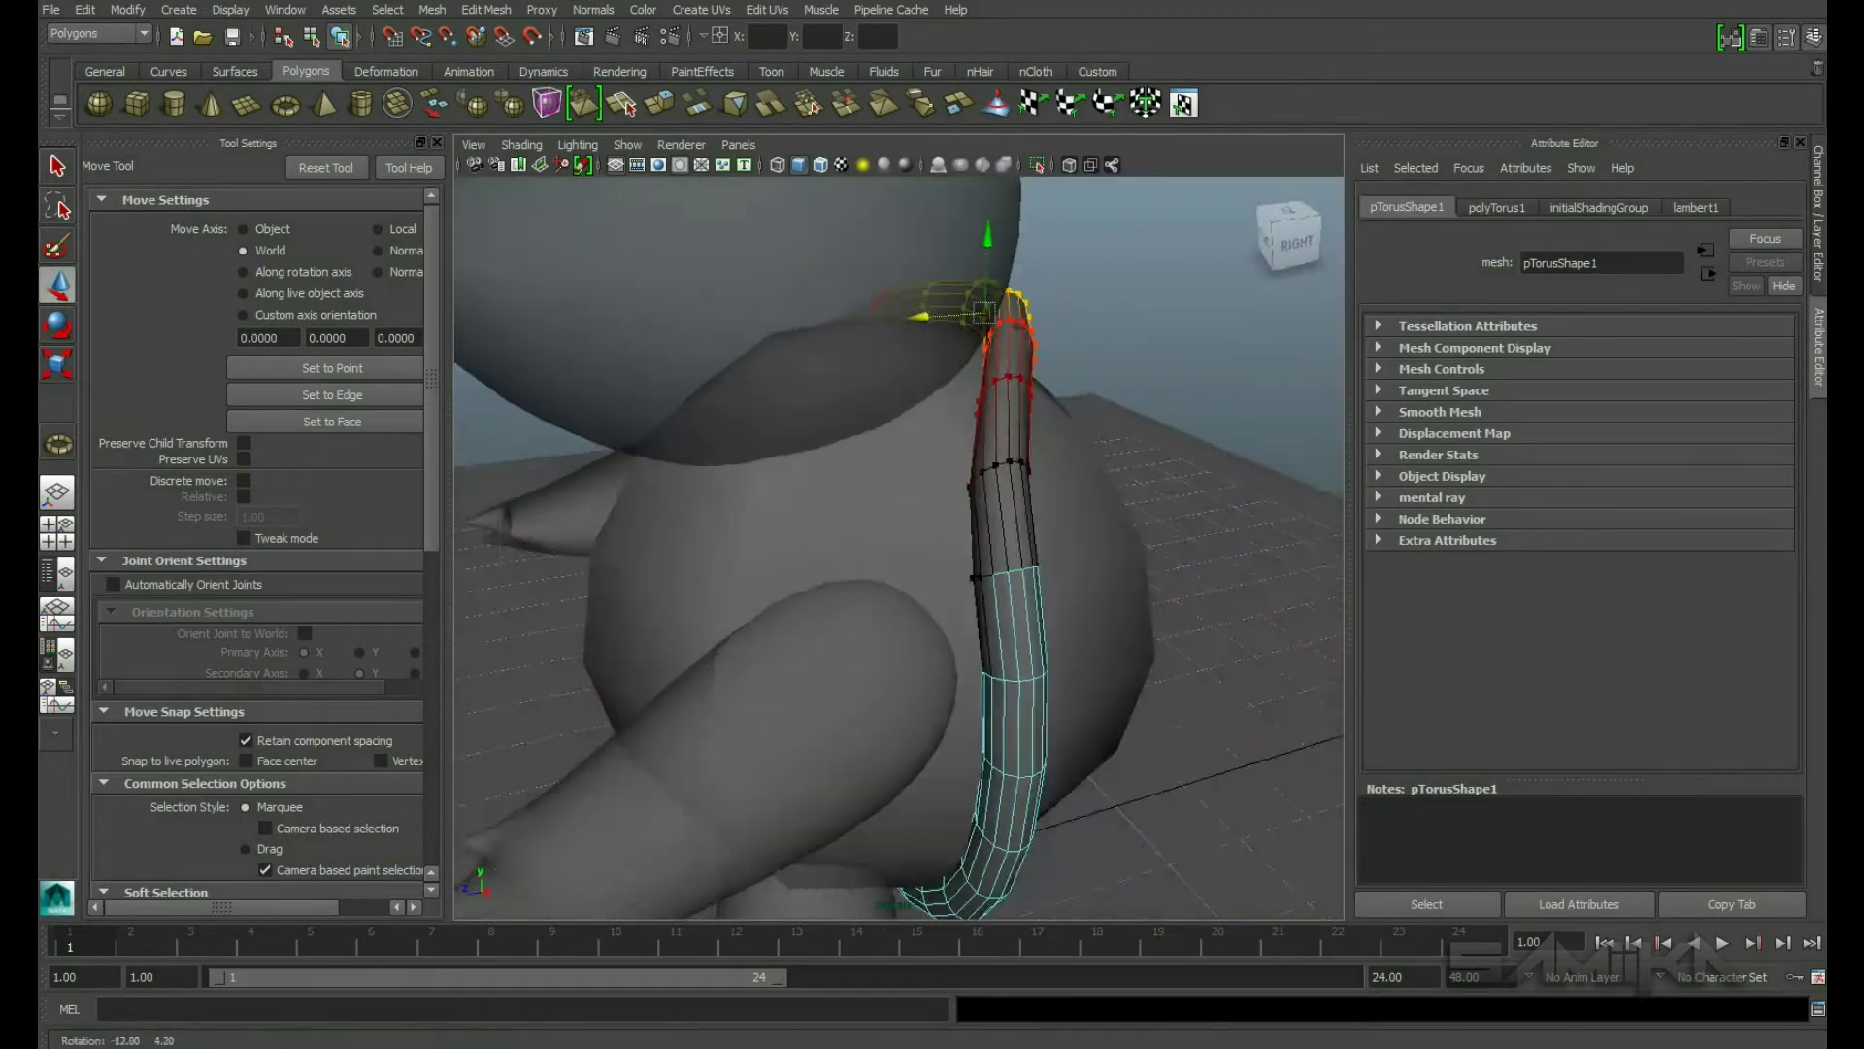
mouse_move(894, 544)
left_mouse_down("alt")
mouse_move(796, 524)
mouse_move(854, 505)
mouse_move(874, 427)
mouse_move(903, 505)
mouse_move(874, 485)
mouse_move(932, 408)
mouse_move(913, 486)
mouse_move(874, 505)
mouse_move(952, 486)
mouse_move(991, 446)
mouse_move(952, 505)
mouse_move(1029, 543)
mouse_move(1010, 486)
mouse_move(971, 466)
mouse_move(1049, 456)
mouse_move(971, 428)
left_mouse_up("alt")
key("ctrl+a")
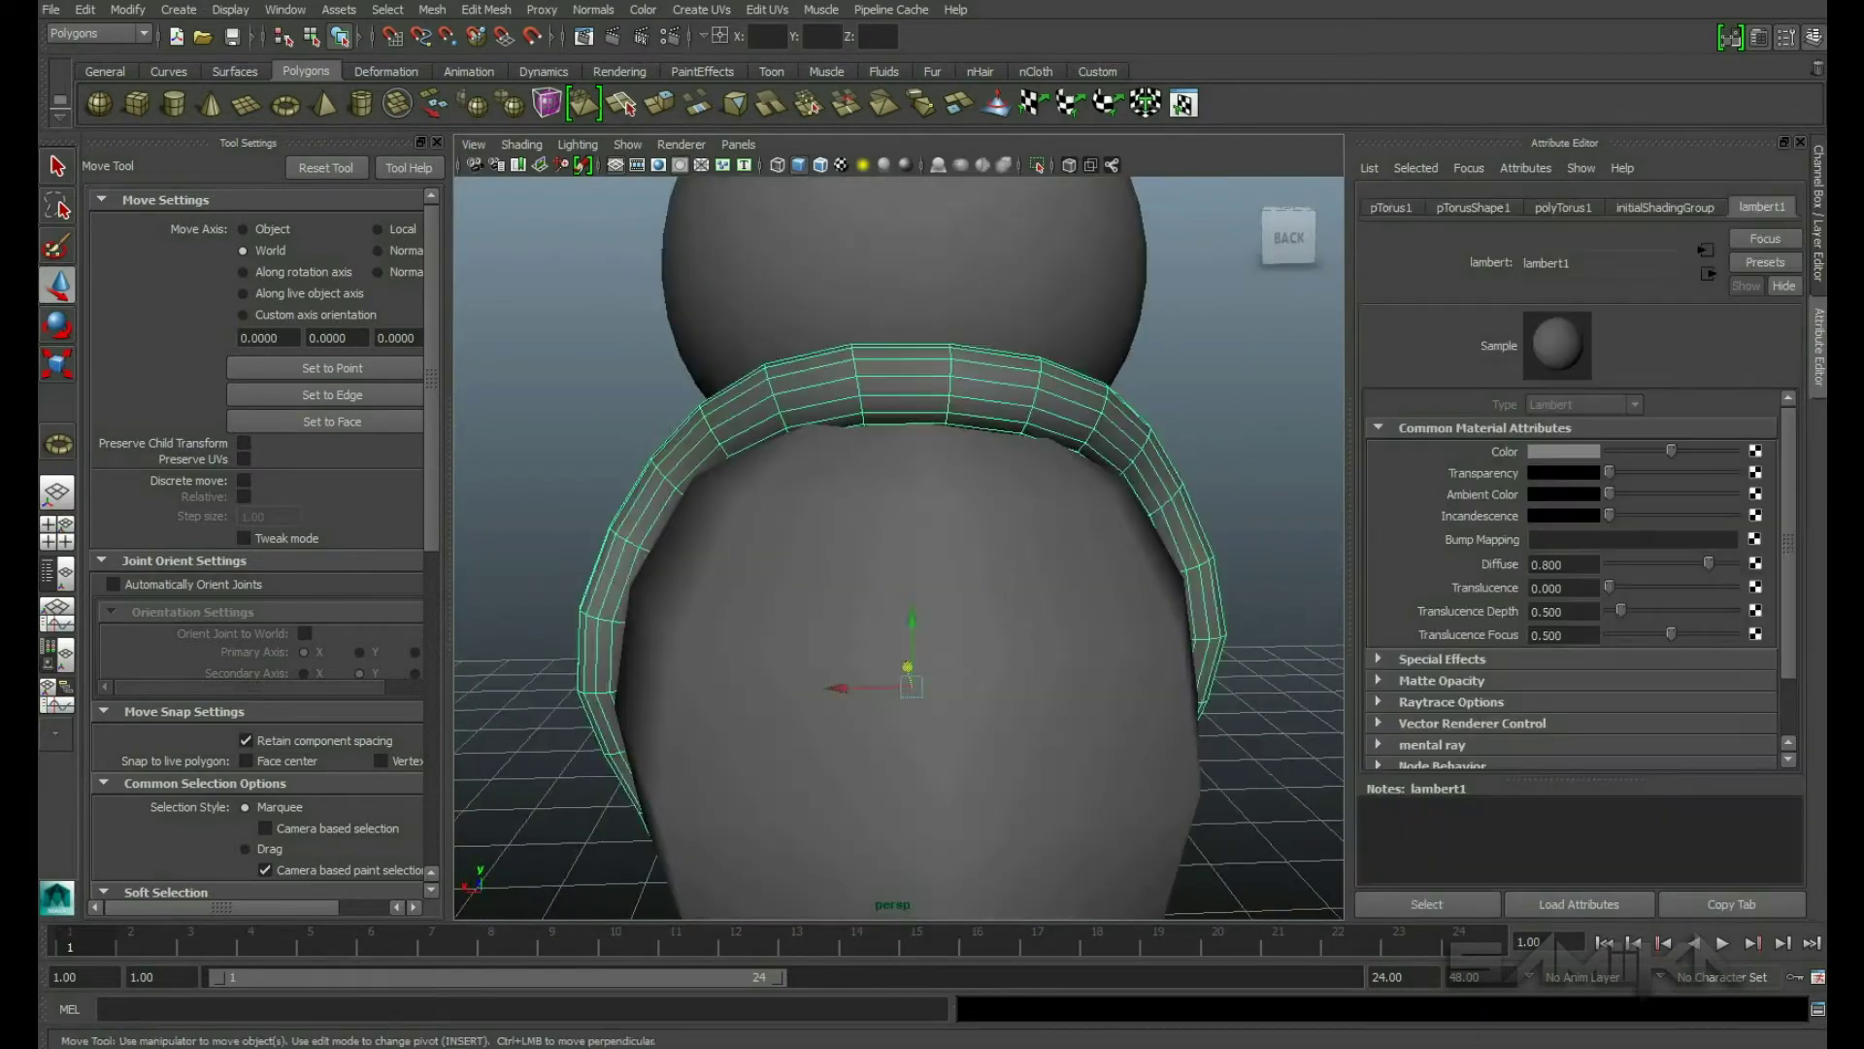
scroll(257, 544, "down", 5)
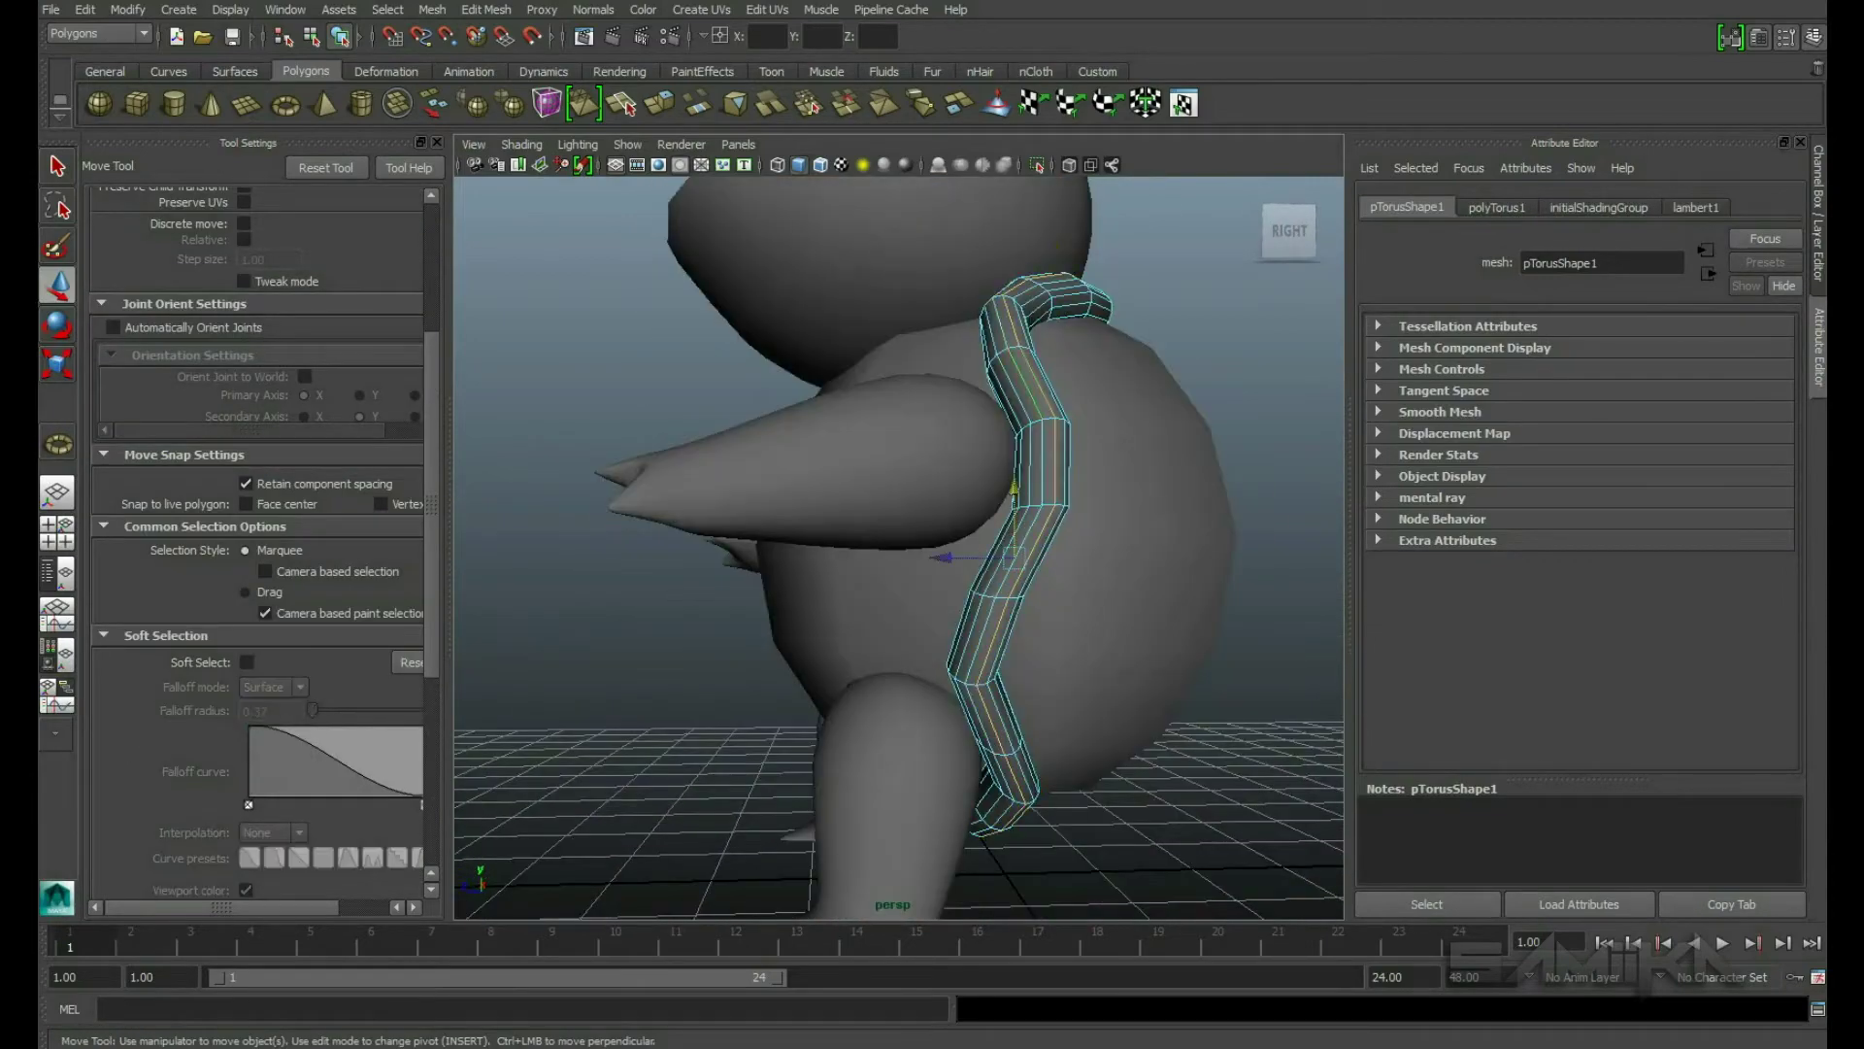
key("b")
left_click_drag(873, 486, 1068, 485, "alt")
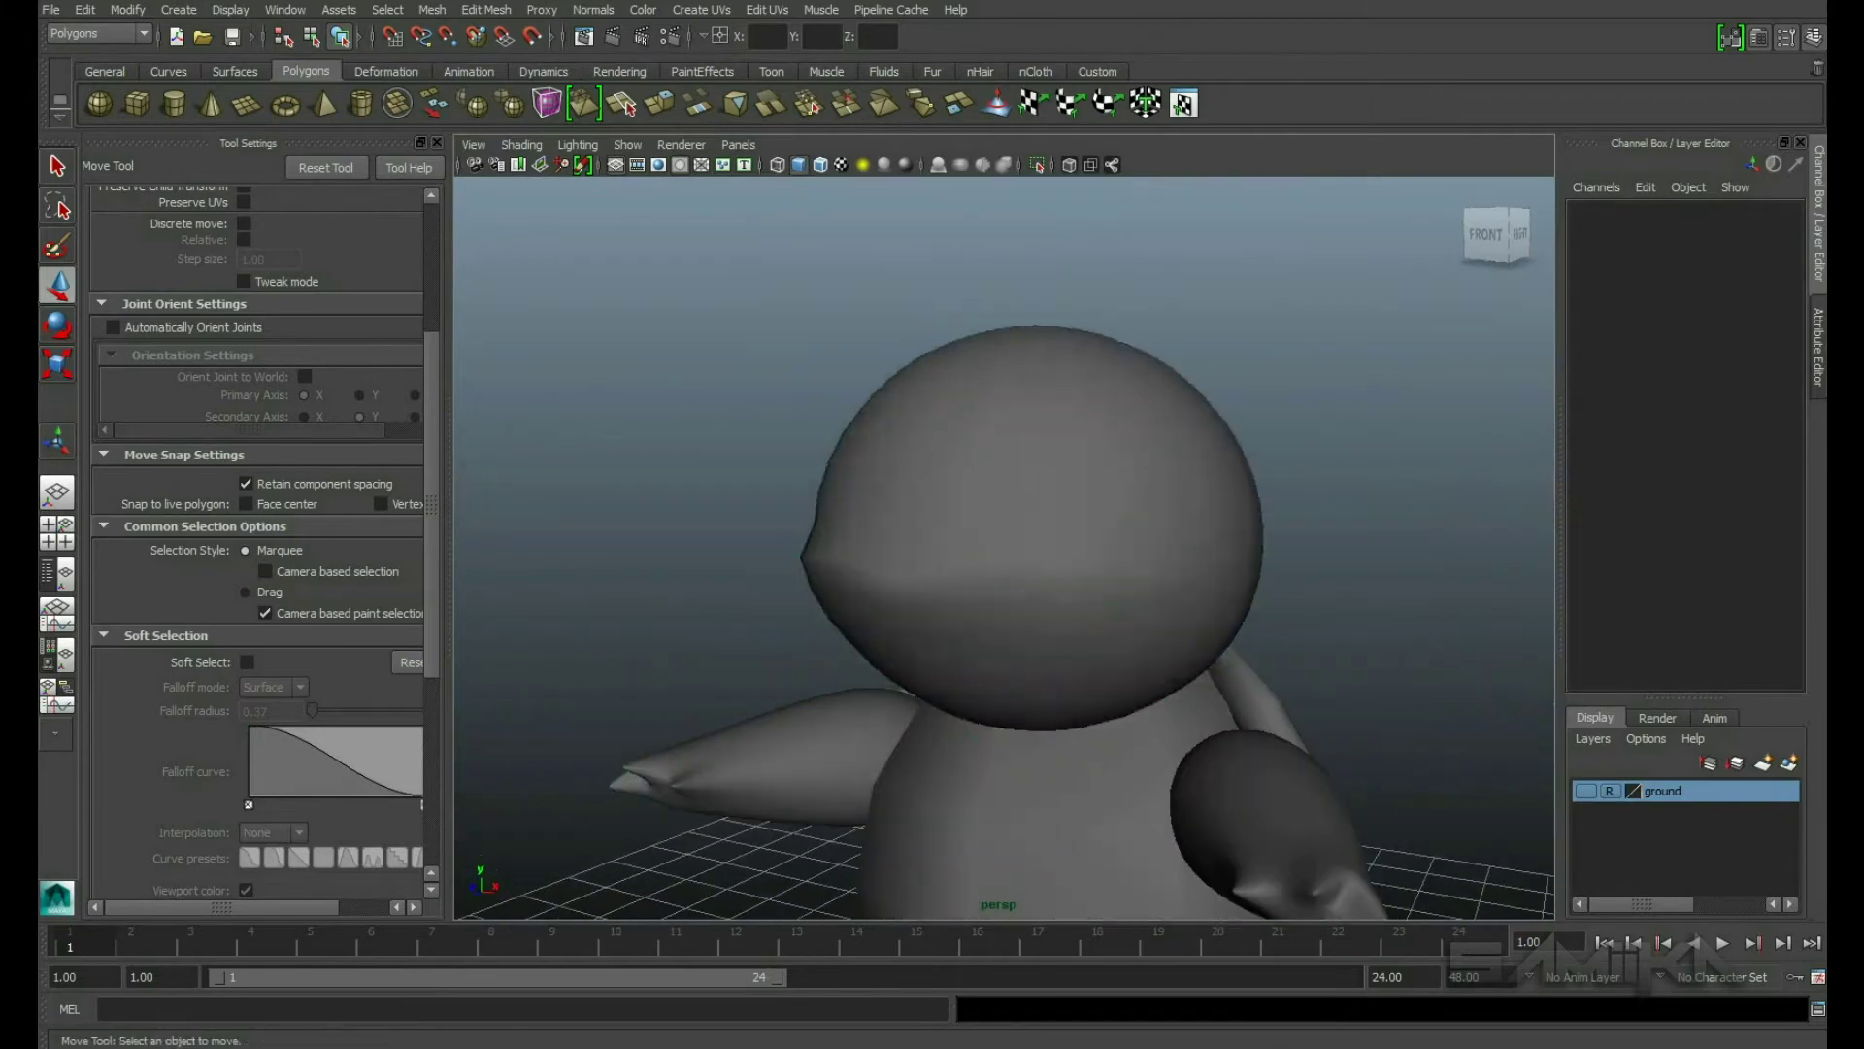
Step: Finish rotating and moving the current piece, then switch to the right-side view
key("e")
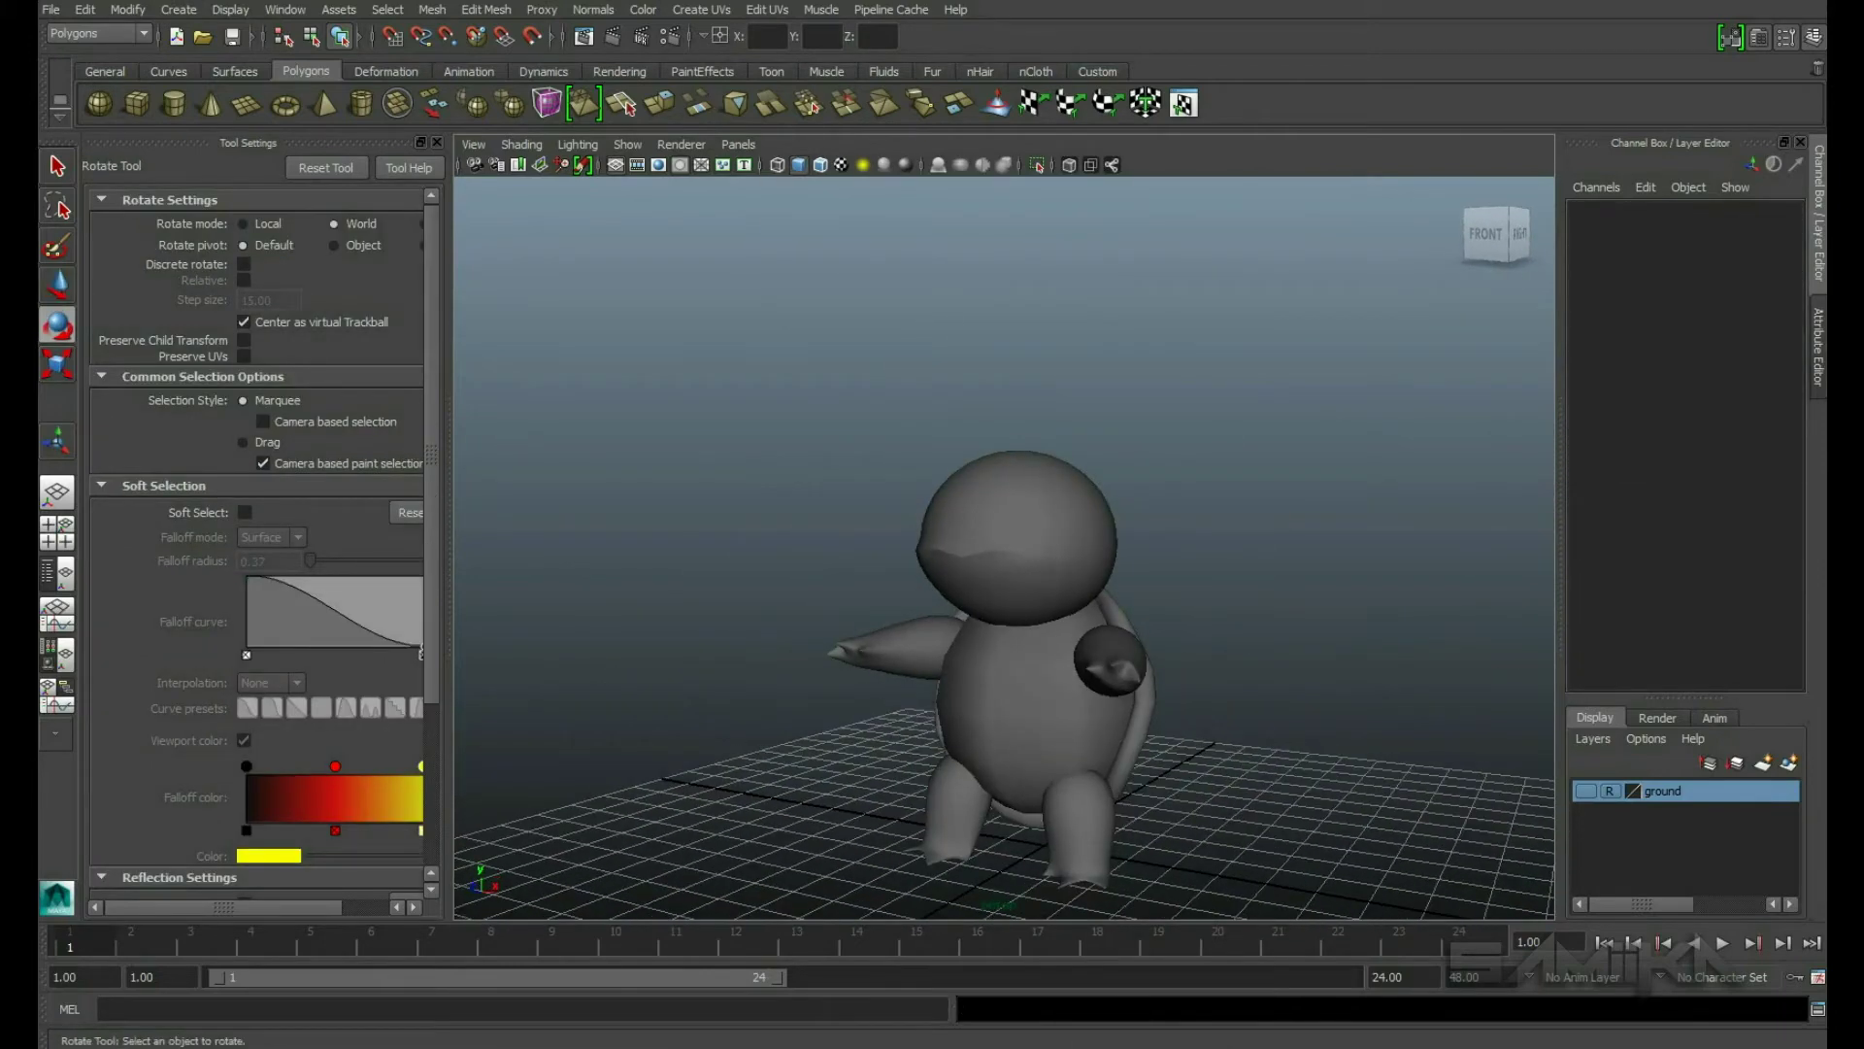
key("w")
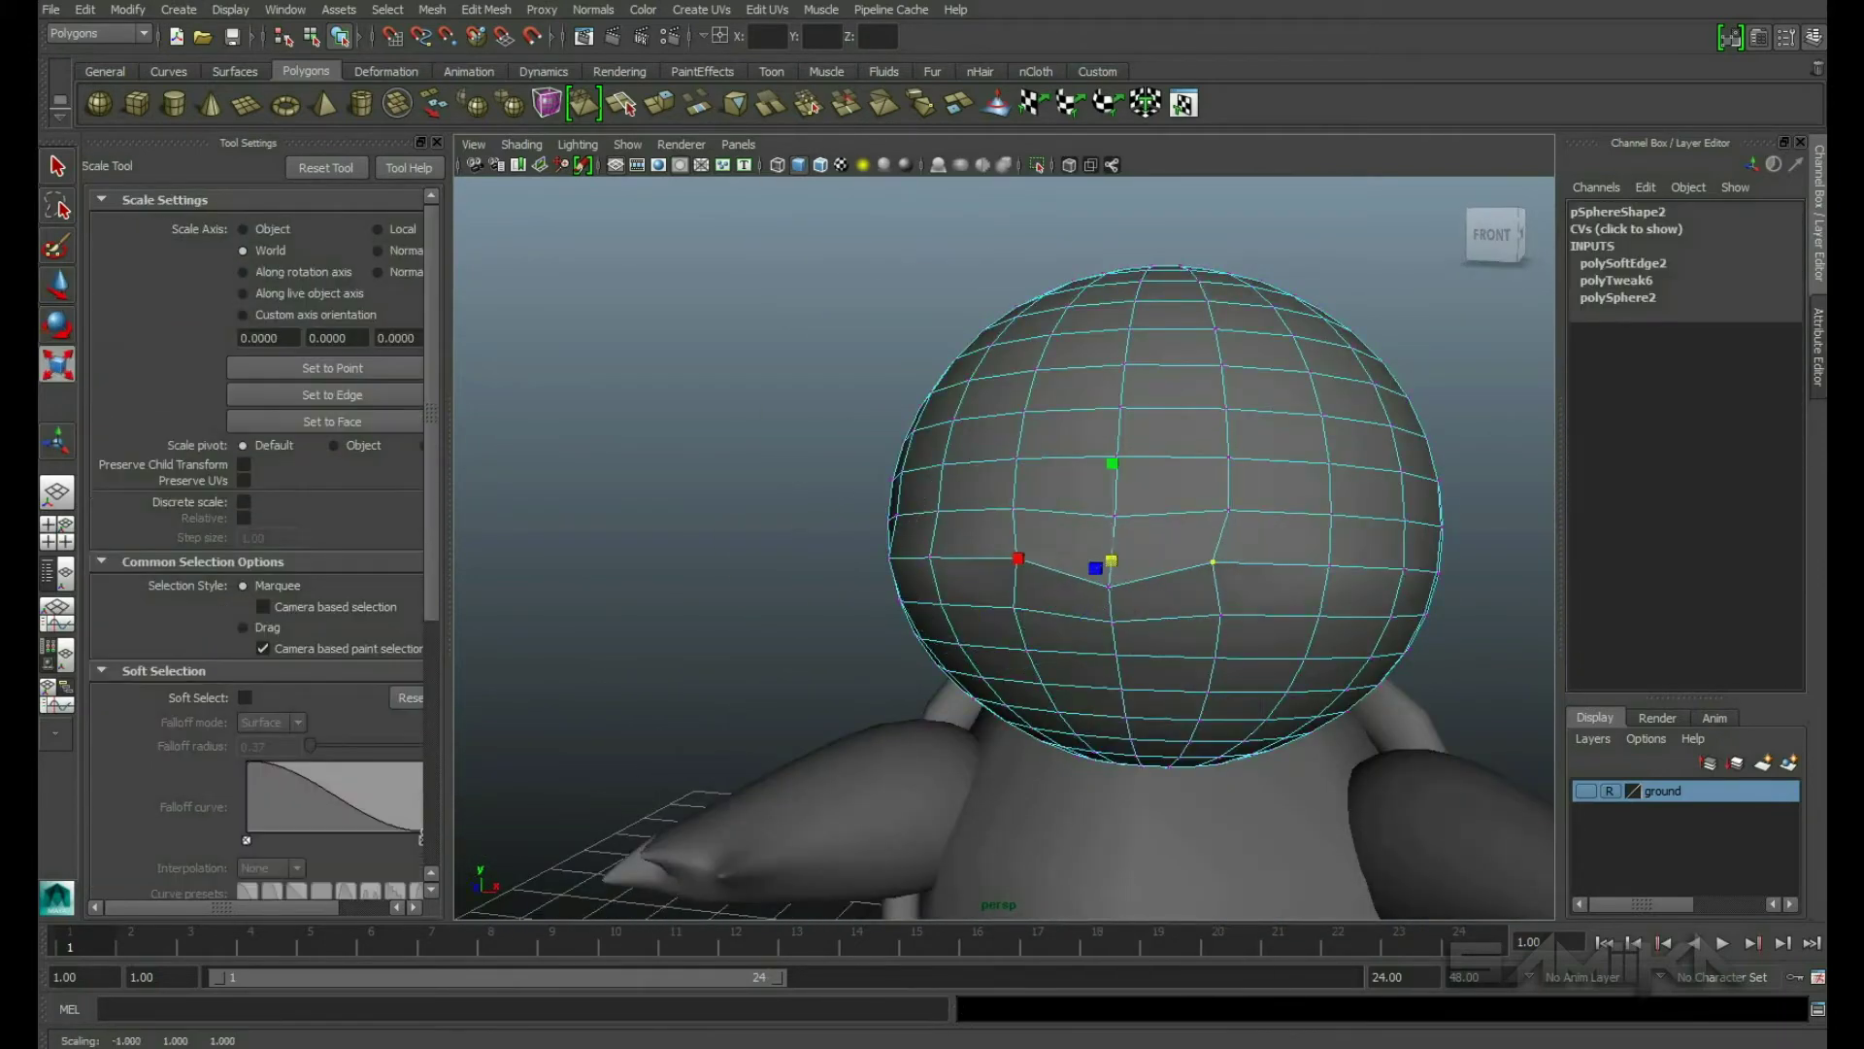
left_click(1516, 234)
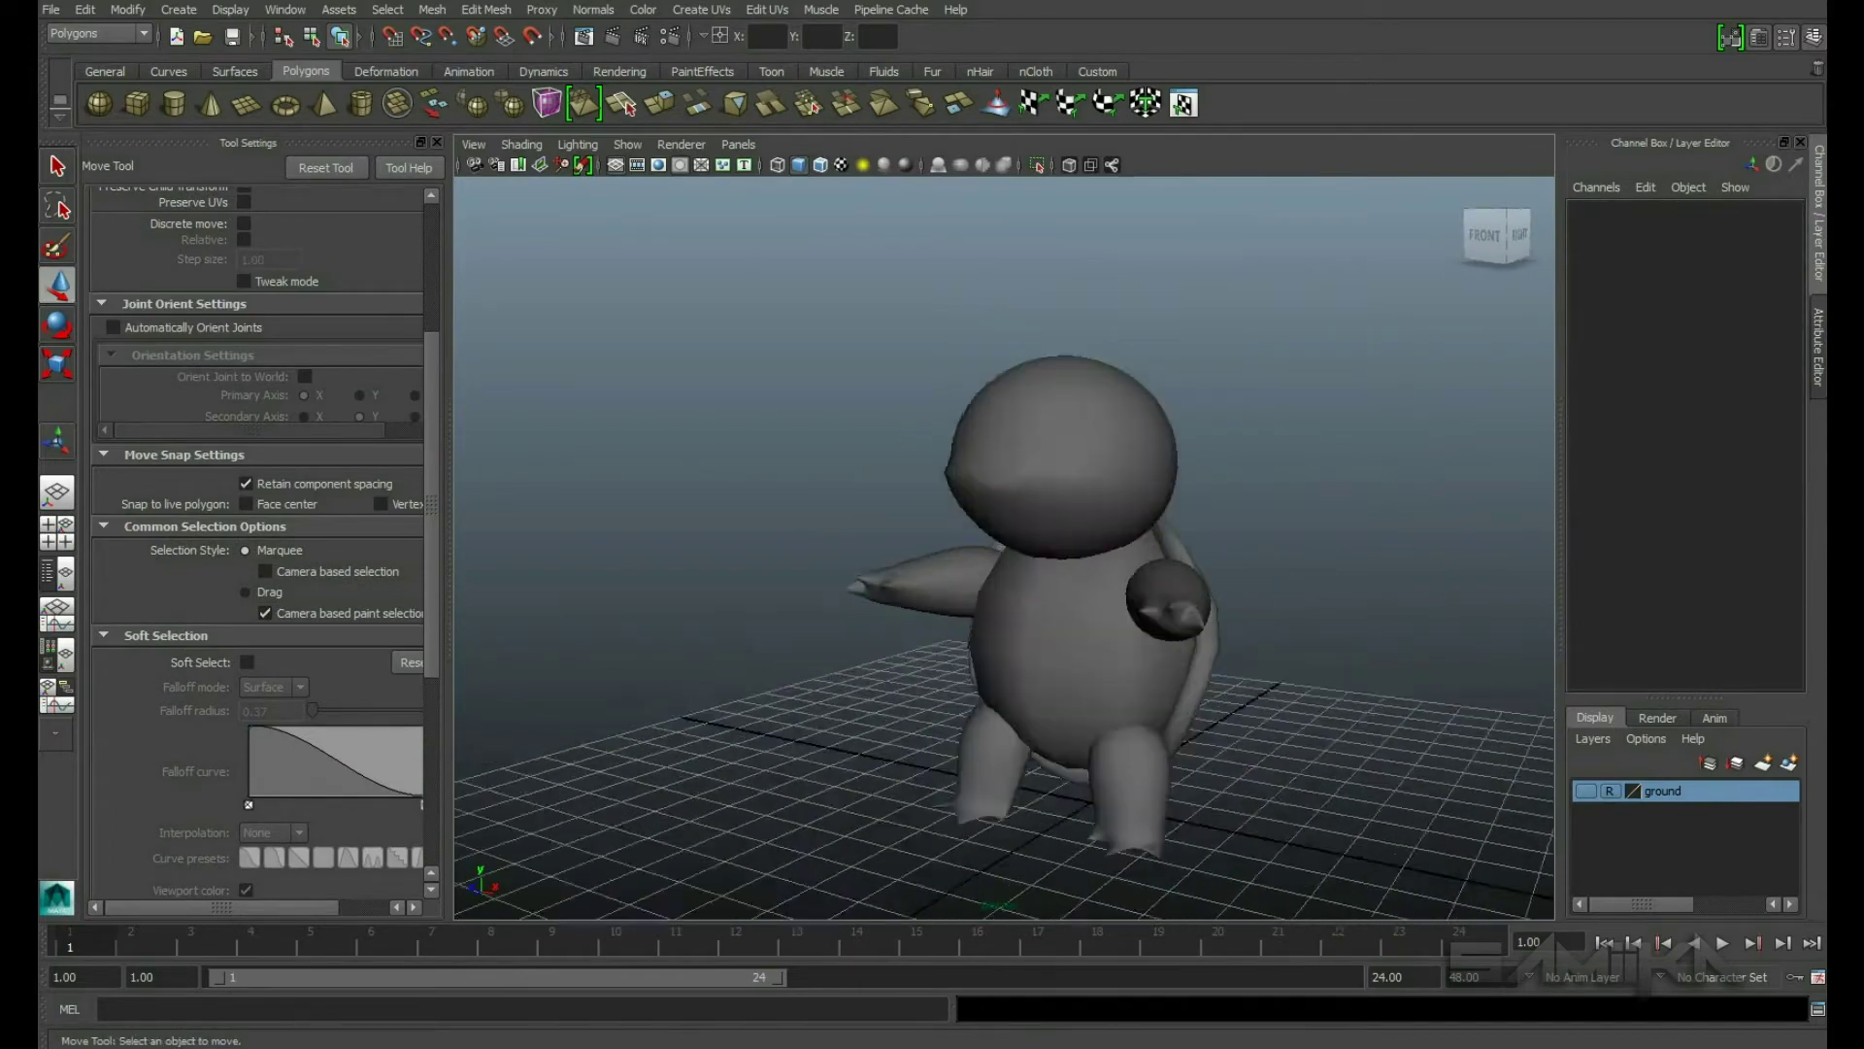
Step: Create cube pCube8, stretch it into a long box, and scale its extruded end face
left_click(137, 103)
key("r")
mouse_move(1000, 679)
left_mouse_down()
mouse_move(1077, 747)
mouse_move(874, 767)
left_mouse_up()
left_click(86, 8)
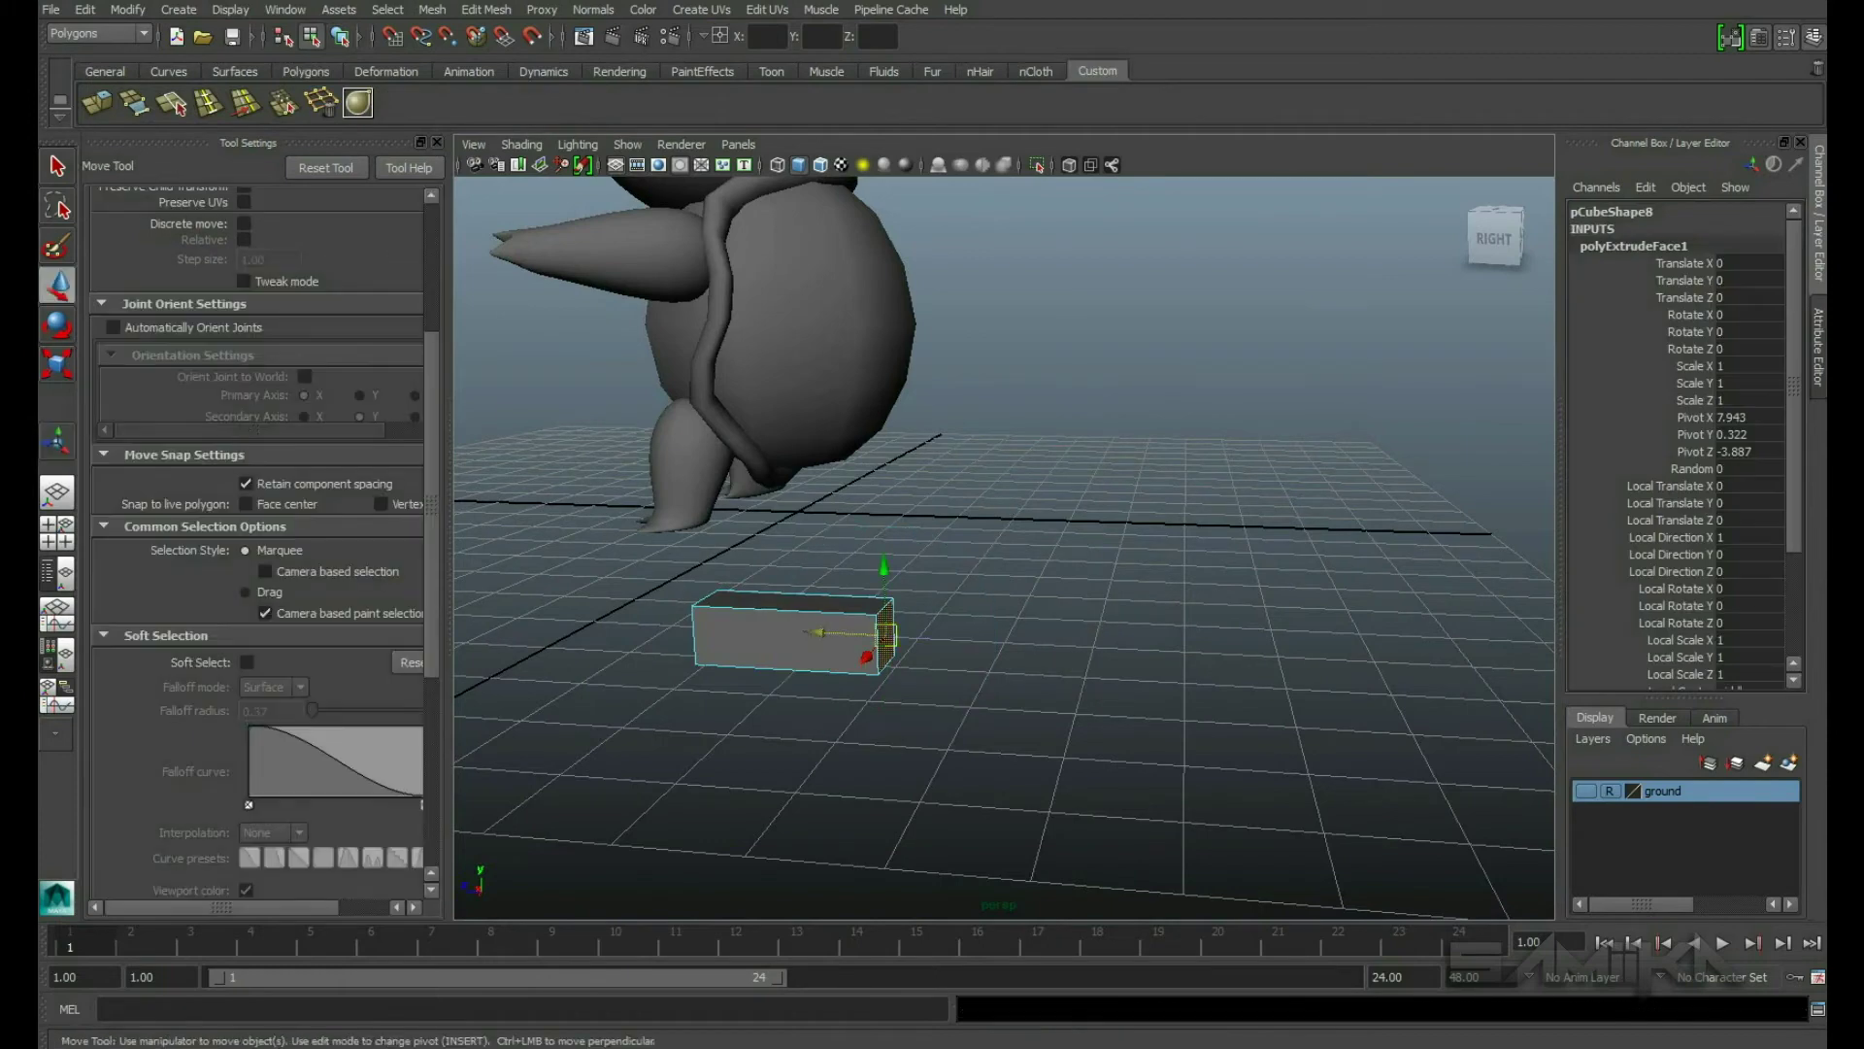
key("r")
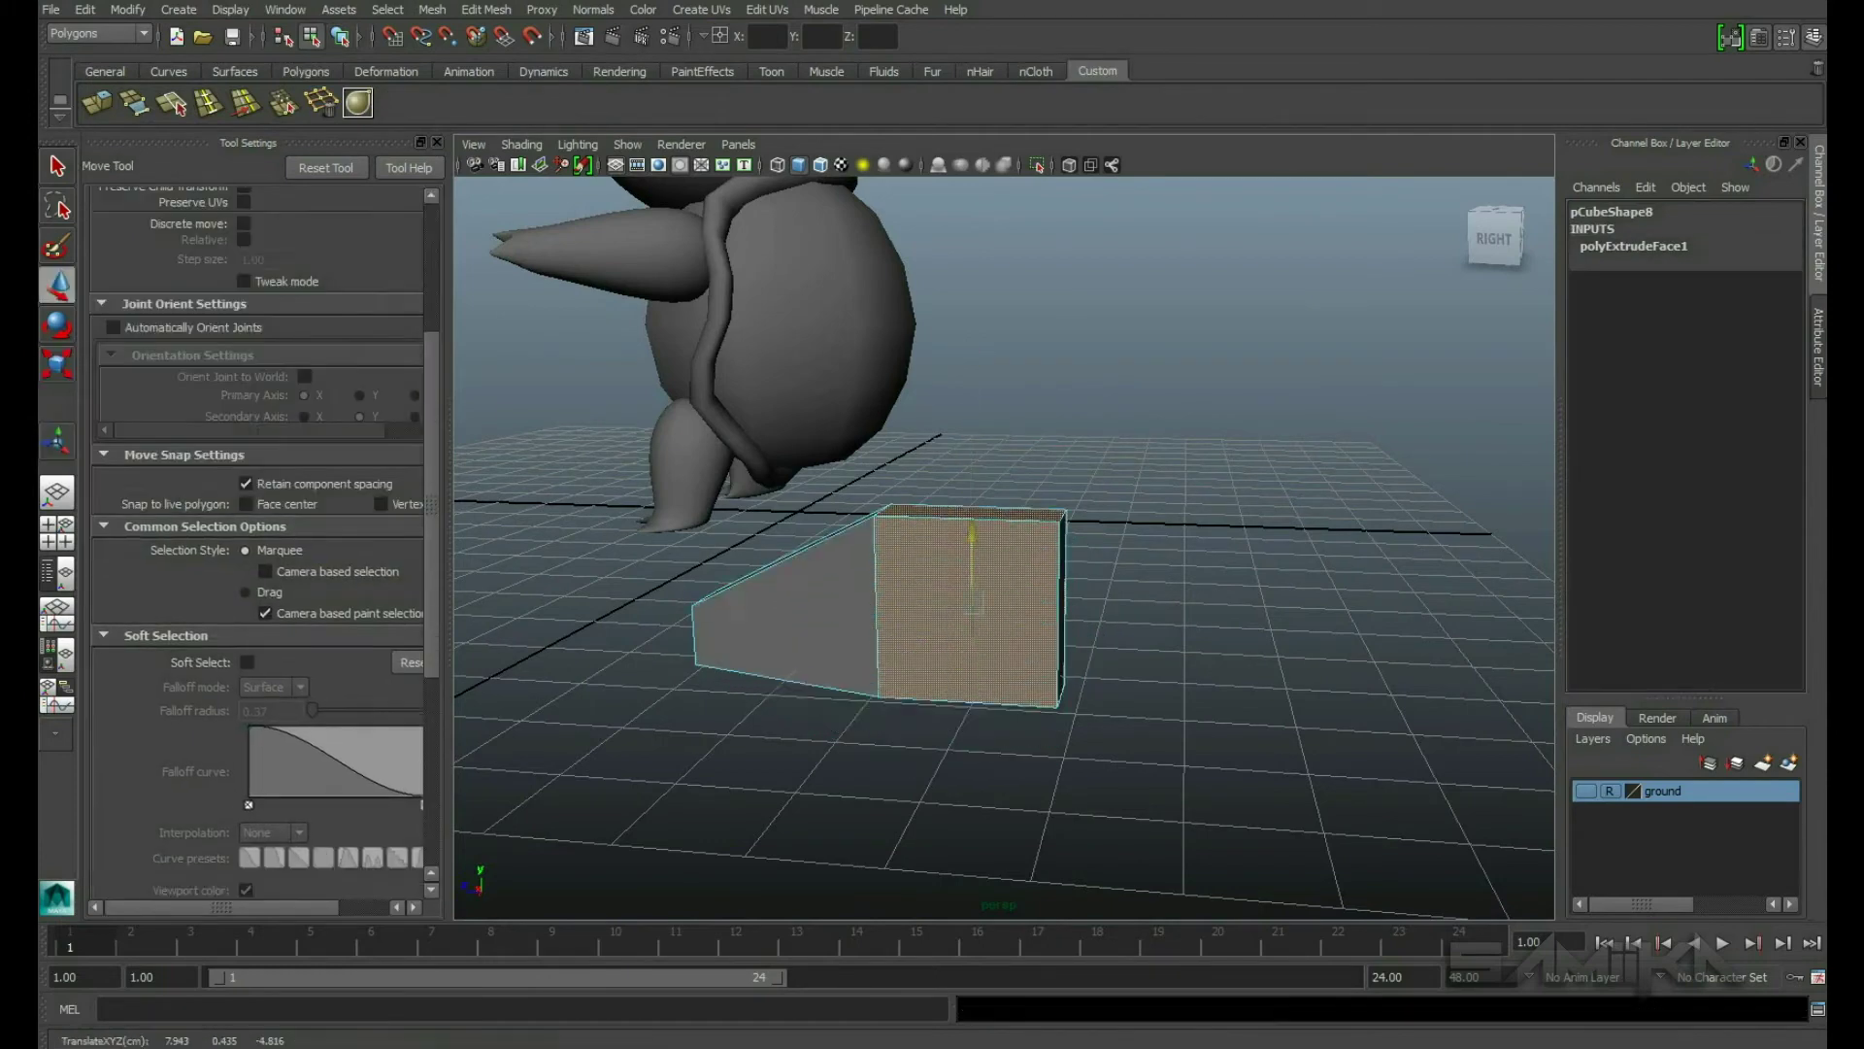